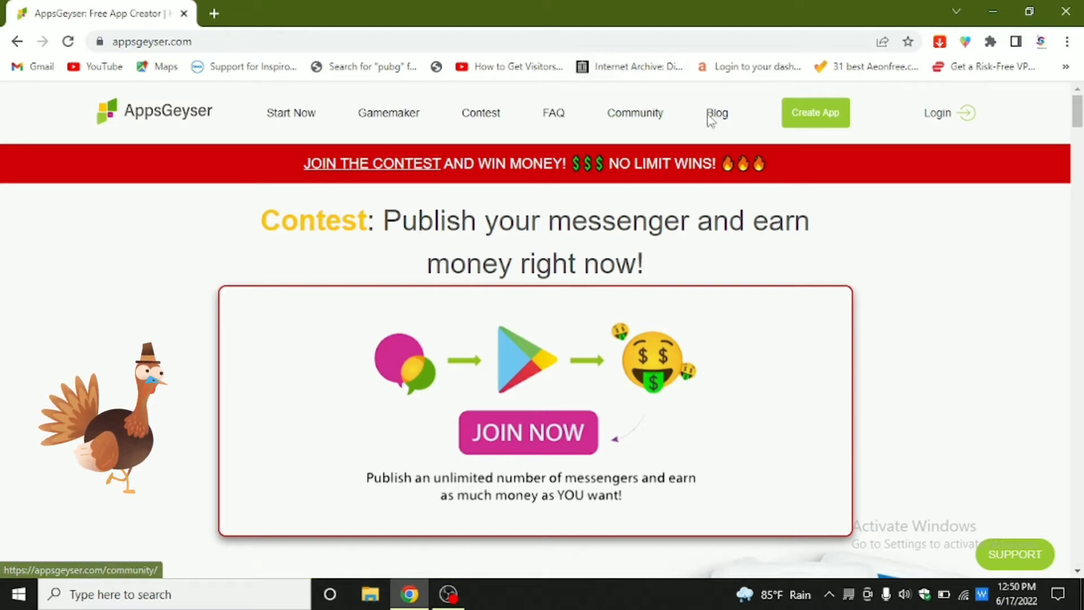
{"action": "left_click", "coordinate": [654, 116]}
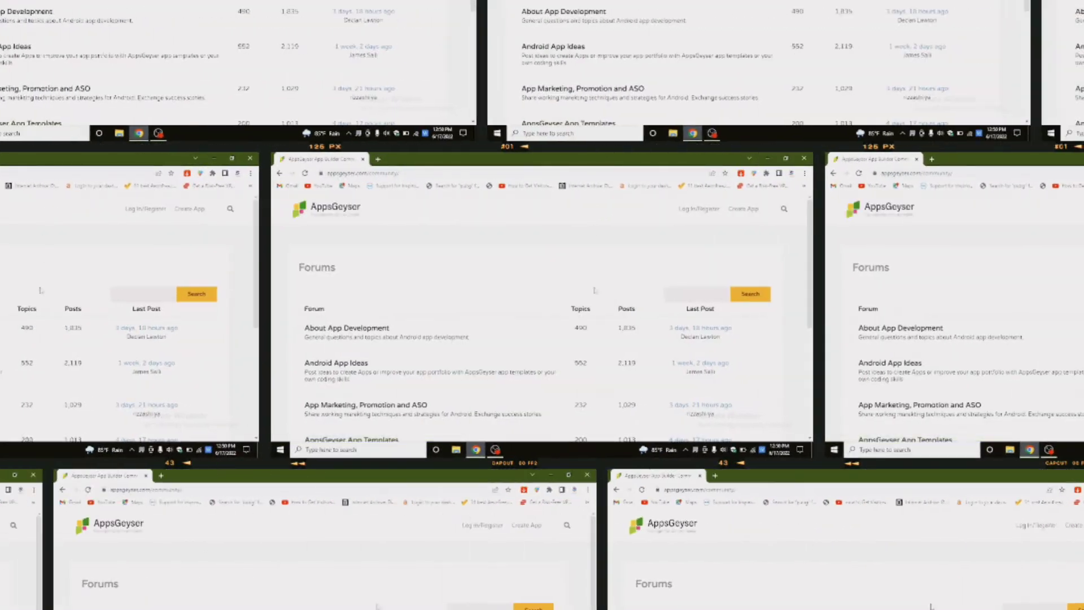
{"action": "scroll", "coordinate": [531, 327], "scroll_direction": "down", "scroll_amount": 5}
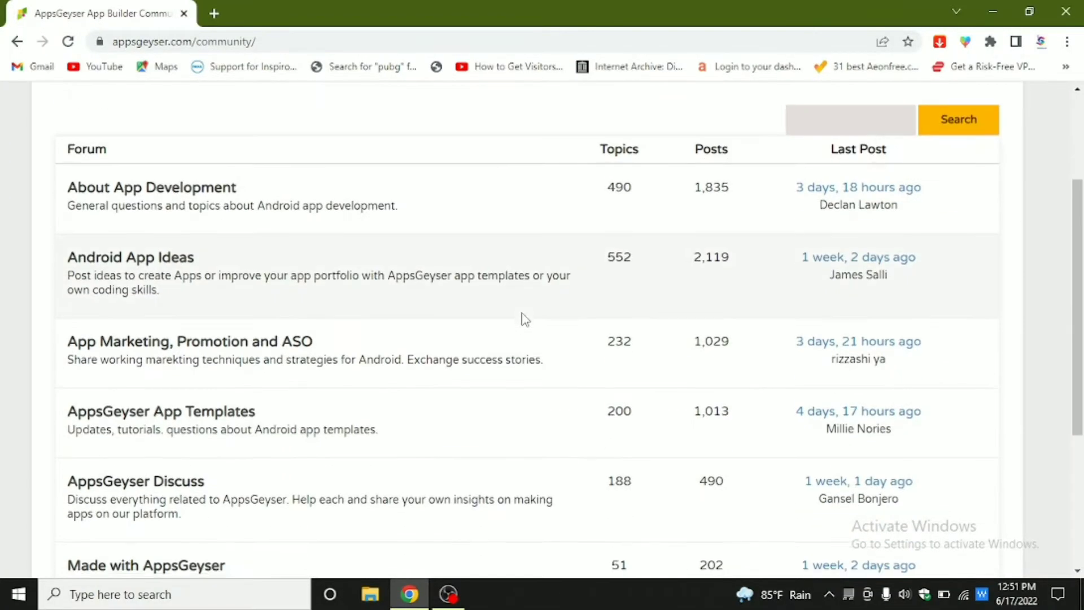
{"action": "scroll", "coordinate": [525, 320], "scroll_direction": "down", "scroll_amount": 3}
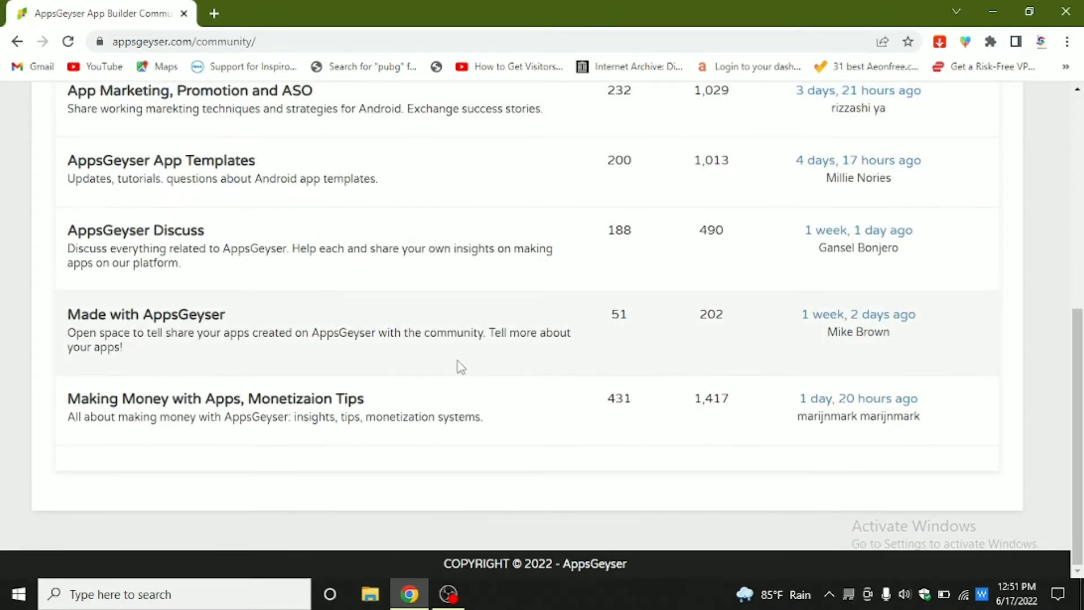
{"action": "left_click", "coordinate": [296, 402]}
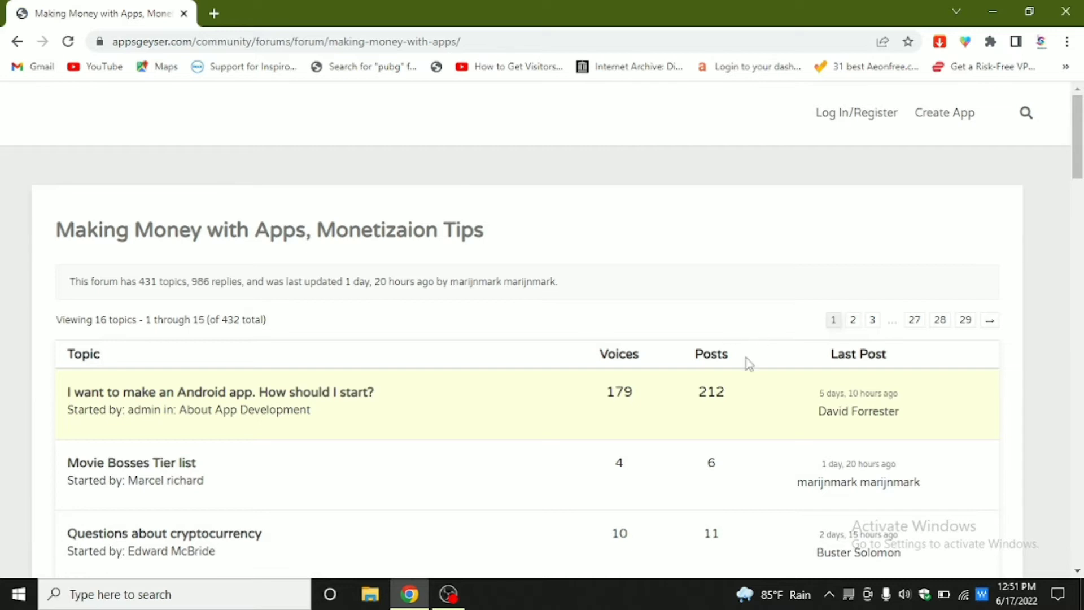
{"action": "scroll", "coordinate": [415, 306], "scroll_direction": "down", "scroll_amount": 1}
{"action": "scroll", "coordinate": [368, 296], "scroll_direction": "down", "scroll_amount": 3}
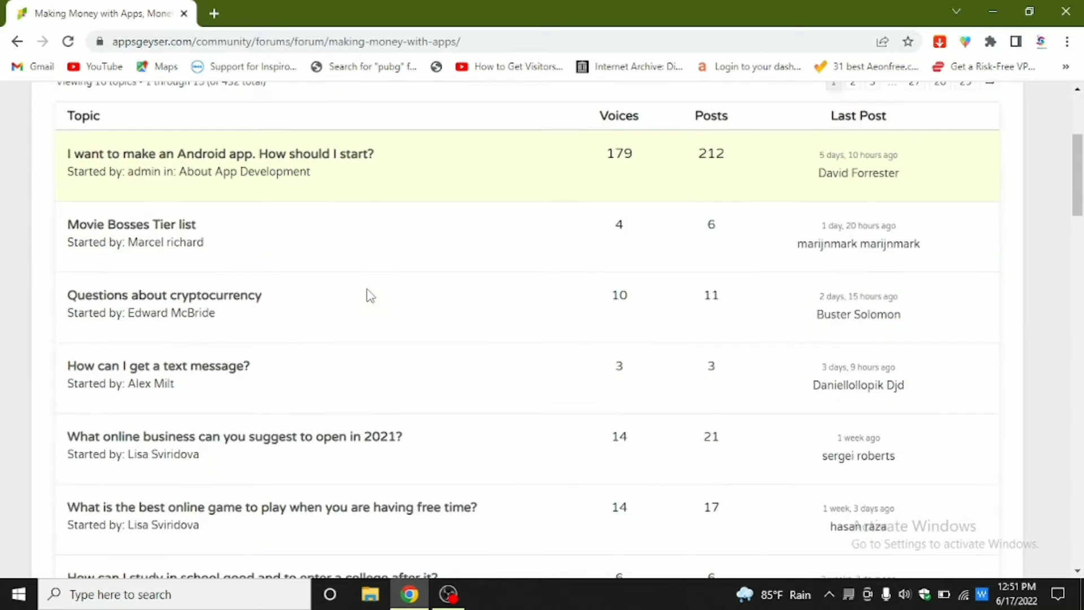
{"action": "scroll", "coordinate": [368, 295], "scroll_direction": "up", "scroll_amount": 4}
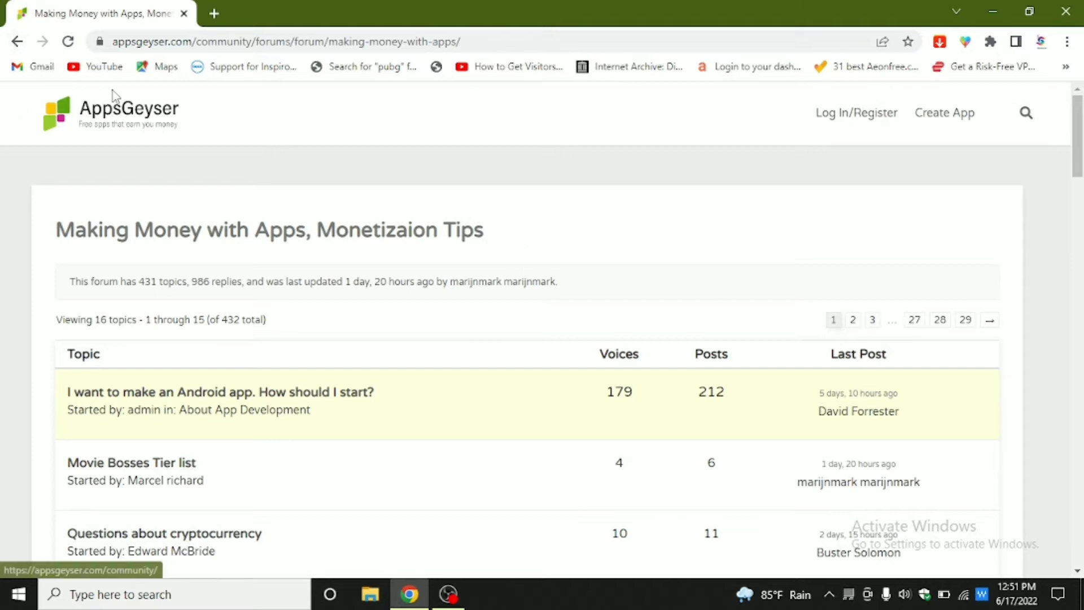
{"action": "left_click", "coordinate": [104, 108]}
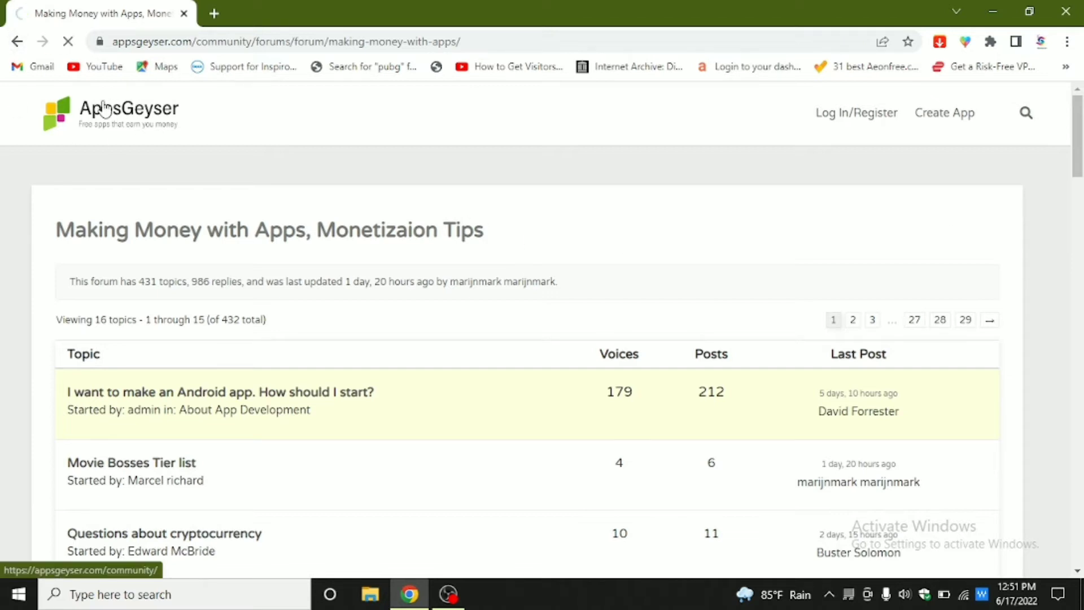
{"action": "double_click", "coordinate": [199, 42]}
{"action": "key", "text": "BackSpace"}
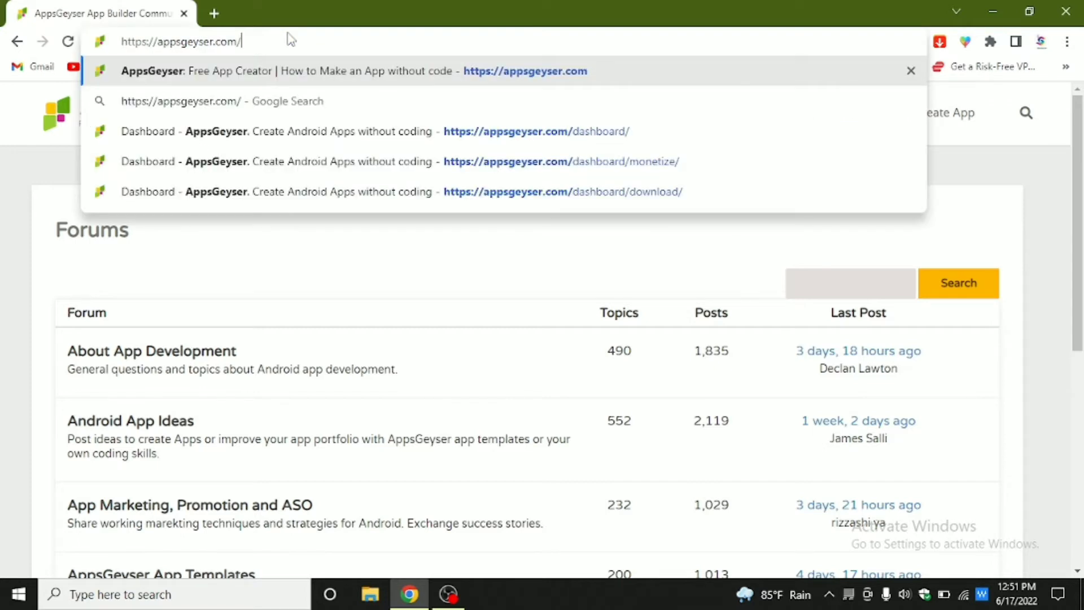
{"action": "key", "text": "Return"}
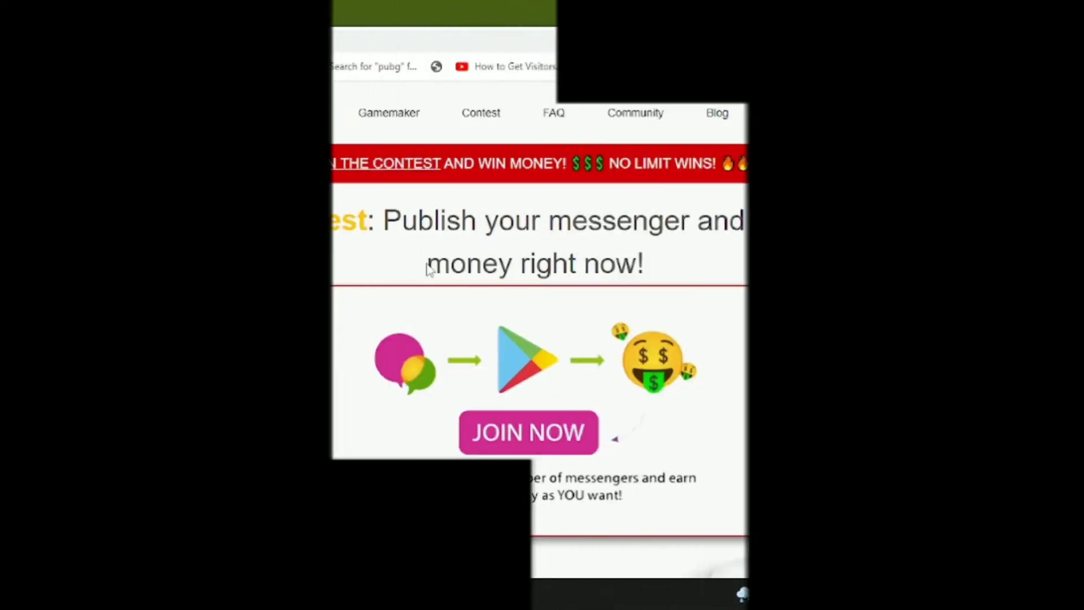
{"action": "scroll", "coordinate": [452, 271], "scroll_direction": "down", "scroll_amount": 1}
{"action": "scroll", "coordinate": [508, 296], "scroll_direction": "up", "scroll_amount": 1}
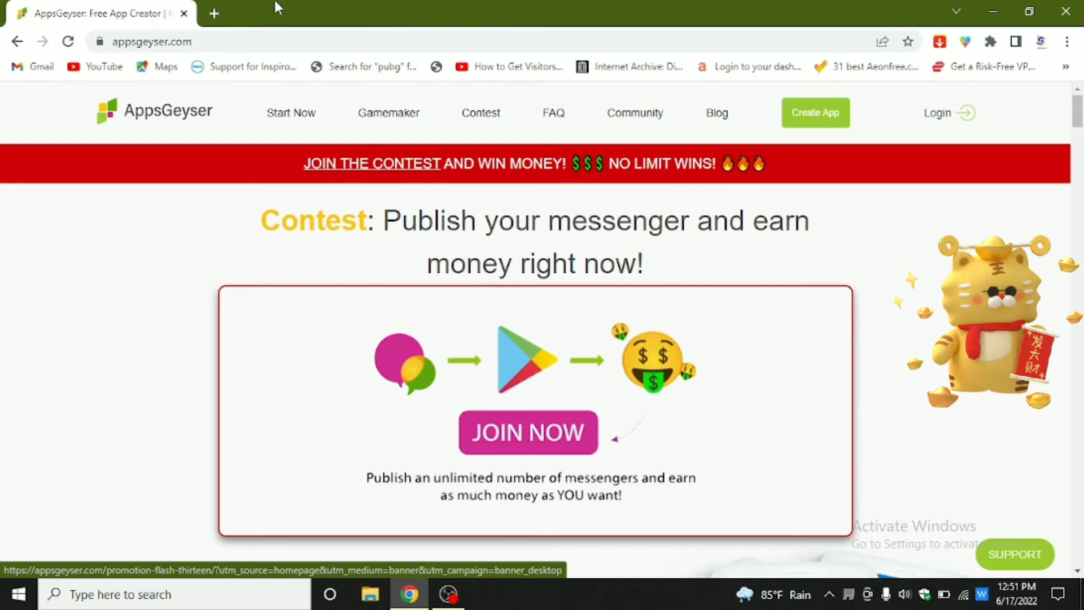
{"action": "left_click", "coordinate": [214, 14]}
{"action": "left_click", "coordinate": [224, 43]}
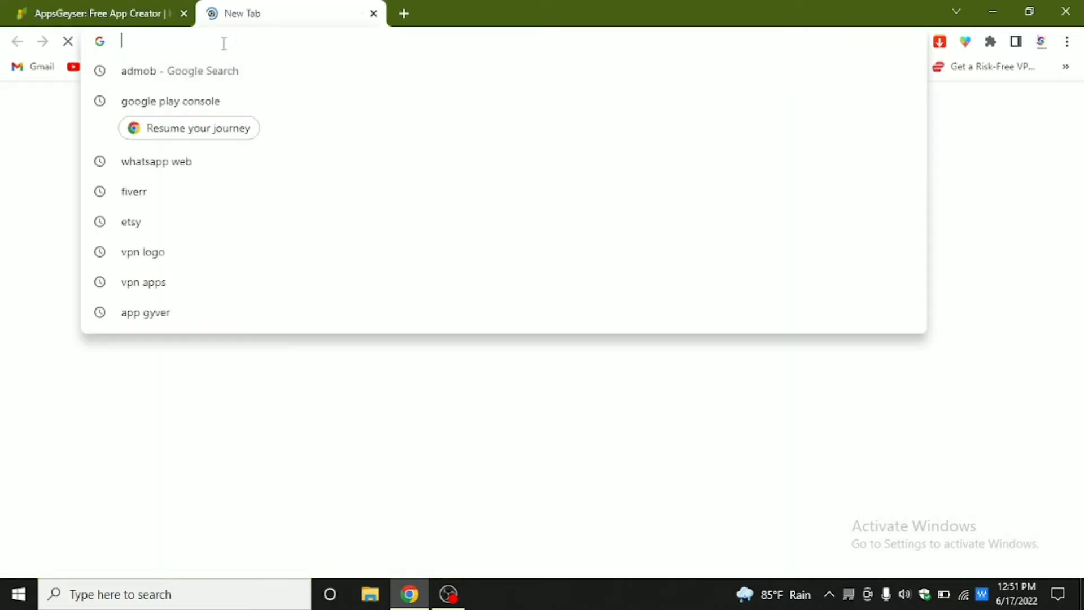
{"action": "type", "text": "andromo"}
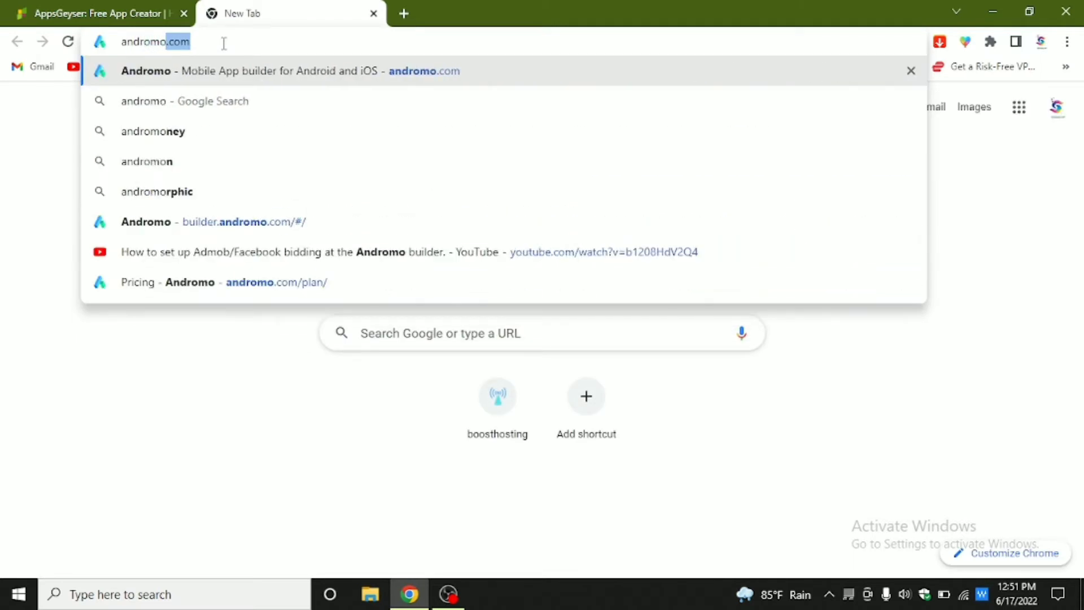
{"action": "key", "text": "Return"}
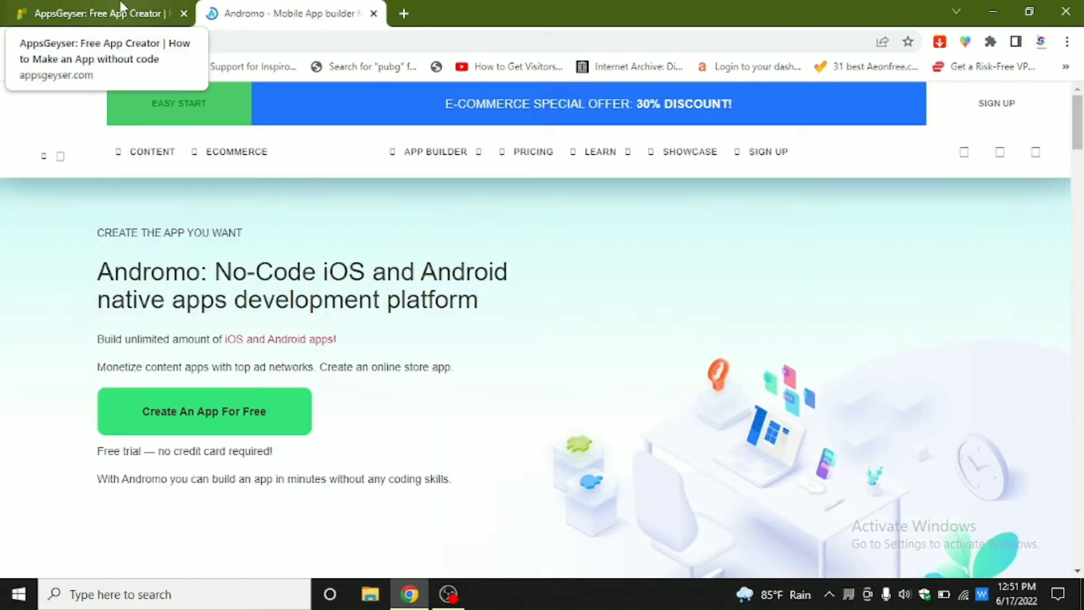
{"action": "scroll", "coordinate": [432, 246], "scroll_direction": "down", "scroll_amount": 5}
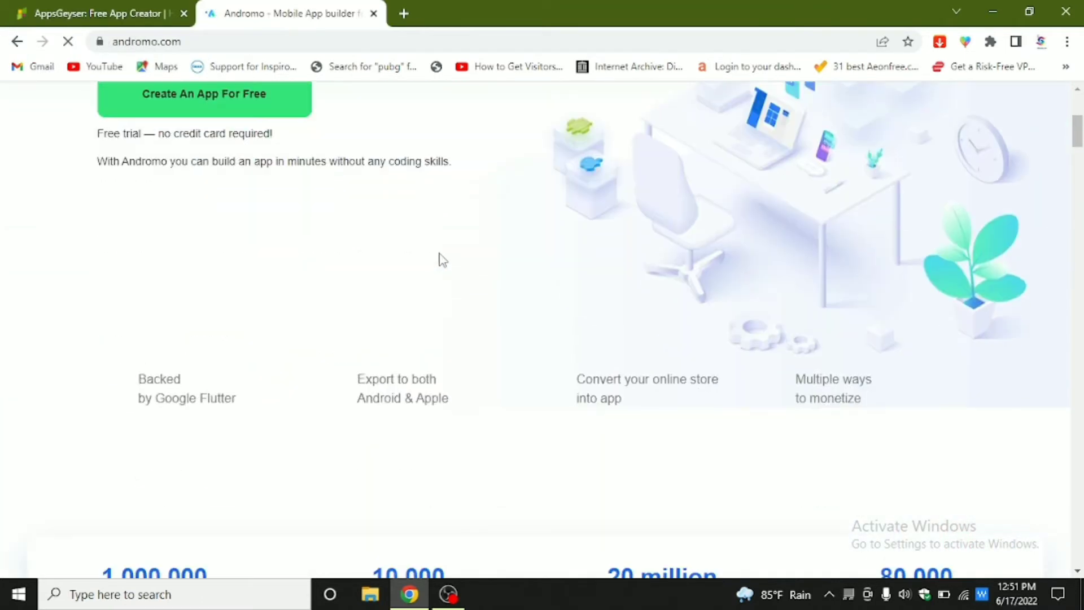
{"action": "scroll", "coordinate": [464, 260], "scroll_direction": "up", "scroll_amount": 5}
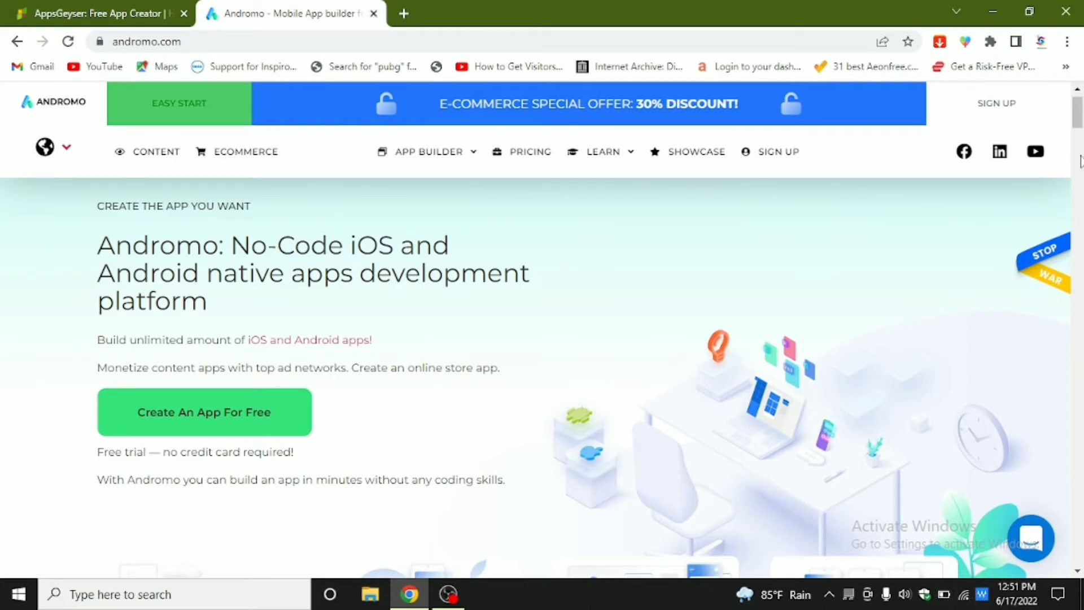
{"action": "mouse_move", "coordinate": [1078, 112]}
{"action": "left_mouse_down"}
{"action": "mouse_move", "coordinate": [1077, 178]}
{"action": "mouse_move", "coordinate": [1077, 96]}
{"action": "left_mouse_up"}
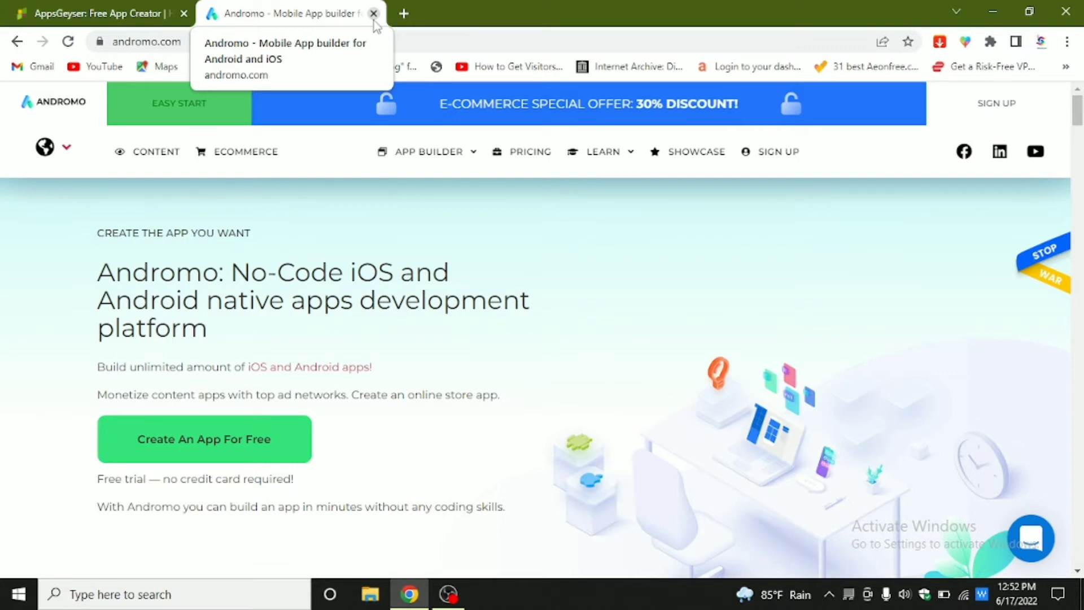
{"action": "left_click", "coordinate": [374, 13]}
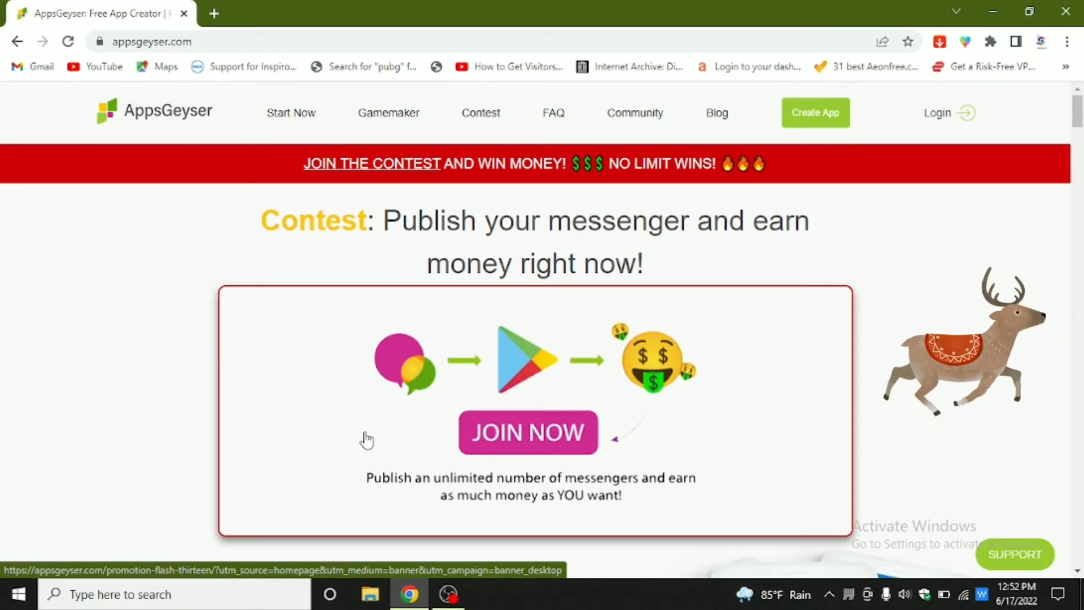
Scroll the AppsGeyser home page, then go to the Create App template list
{"action": "scroll", "coordinate": [278, 384], "scroll_direction": "down", "scroll_amount": 1}
{"action": "scroll", "coordinate": [280, 379], "scroll_direction": "down", "scroll_amount": 3}
{"action": "scroll", "coordinate": [281, 375], "scroll_direction": "up", "scroll_amount": 3}
{"action": "scroll", "coordinate": [384, 345], "scroll_direction": "down", "scroll_amount": 4}
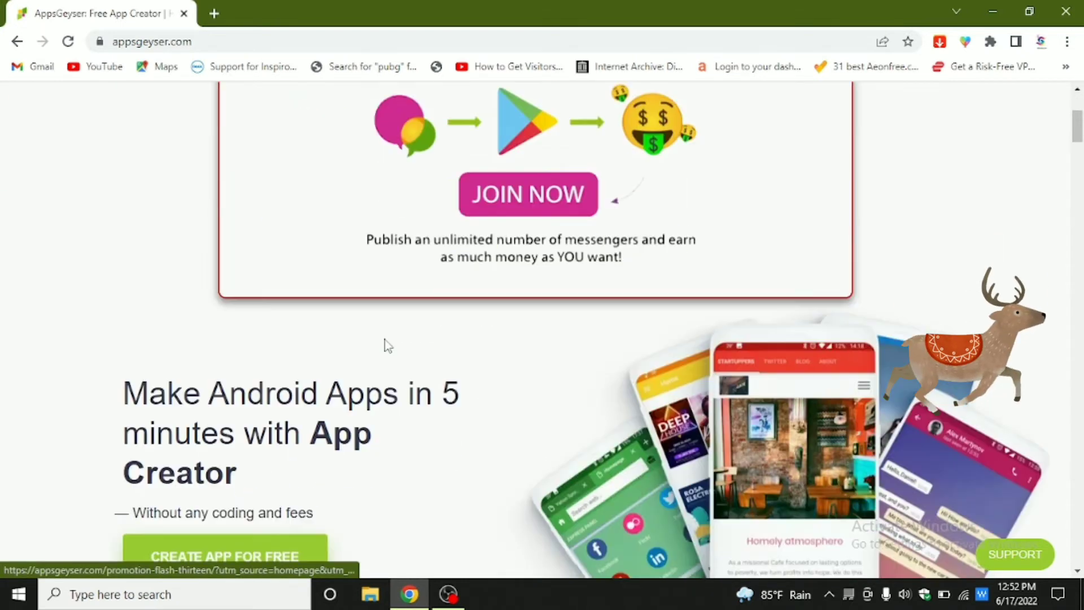
{"action": "scroll", "coordinate": [384, 345], "scroll_direction": "up", "scroll_amount": 4}
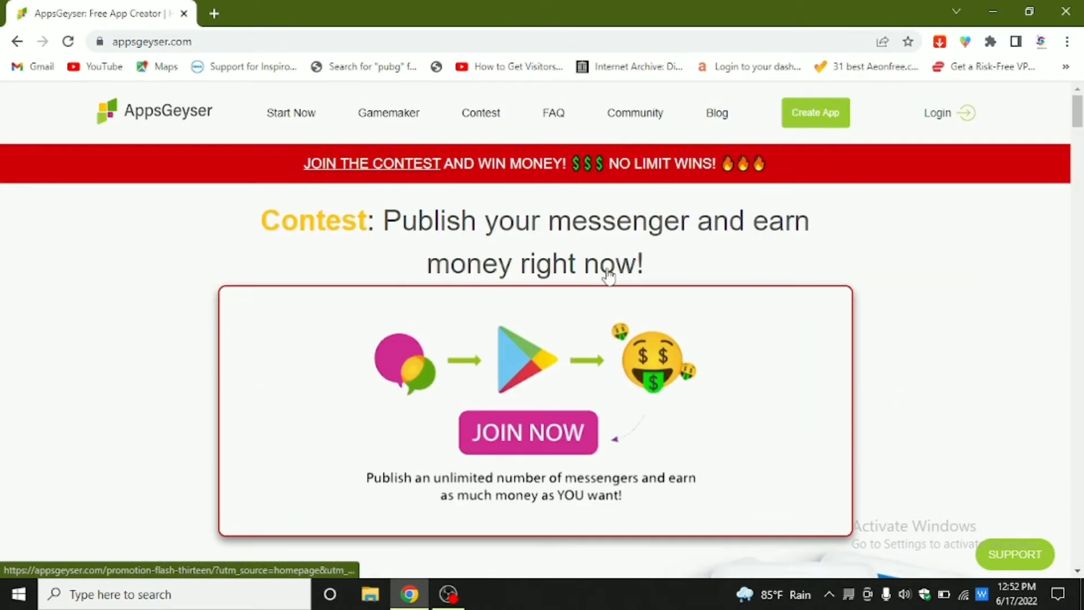
{"action": "scroll", "coordinate": [564, 266], "scroll_direction": "down", "scroll_amount": 4}
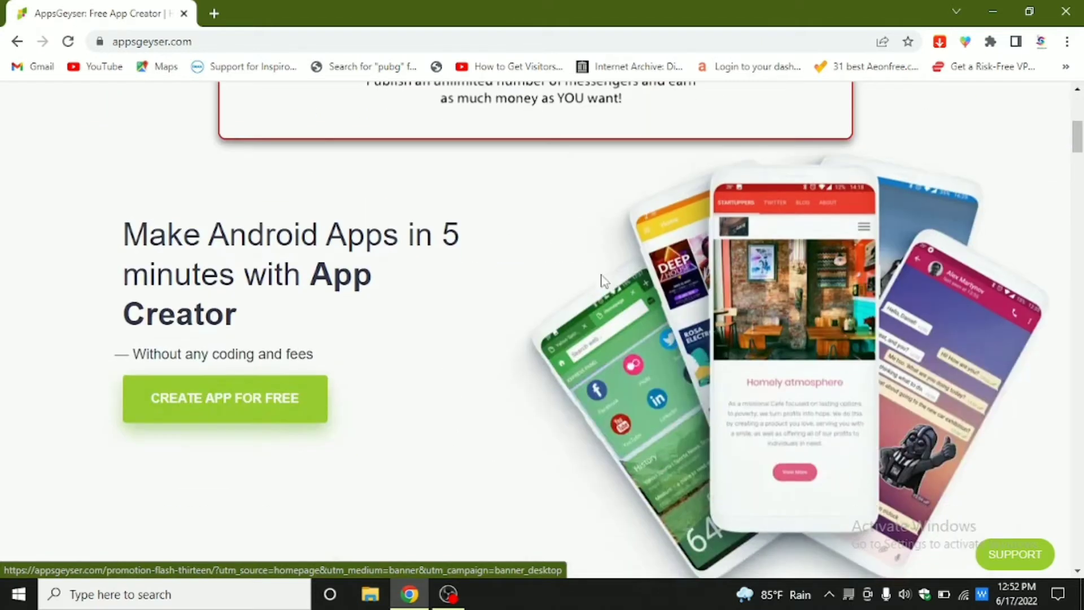
{"action": "scroll", "coordinate": [245, 399], "scroll_direction": "up", "scroll_amount": 4}
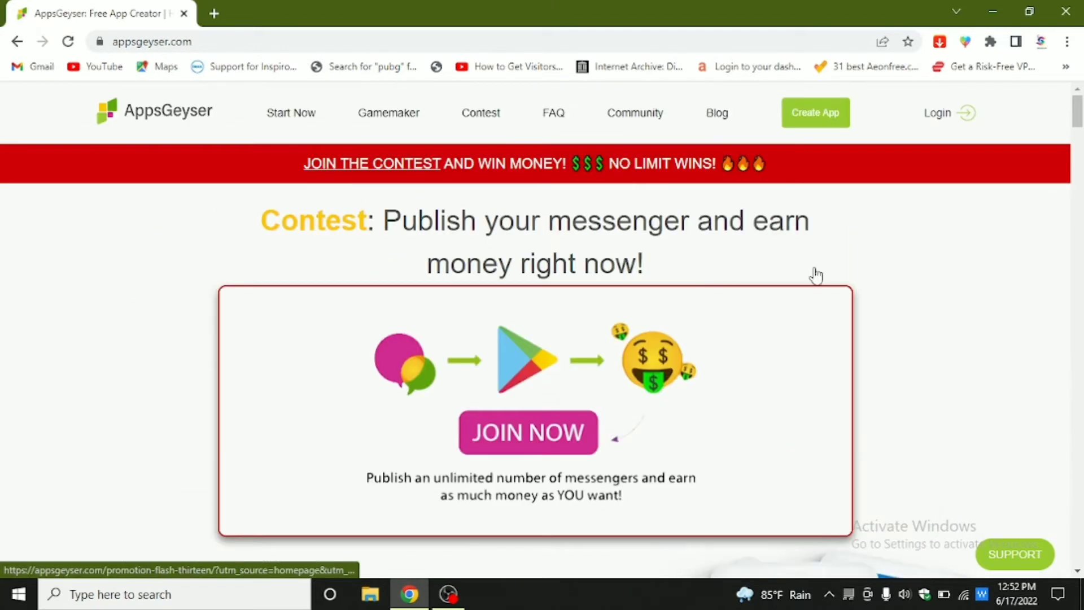
{"action": "left_click", "coordinate": [830, 128]}
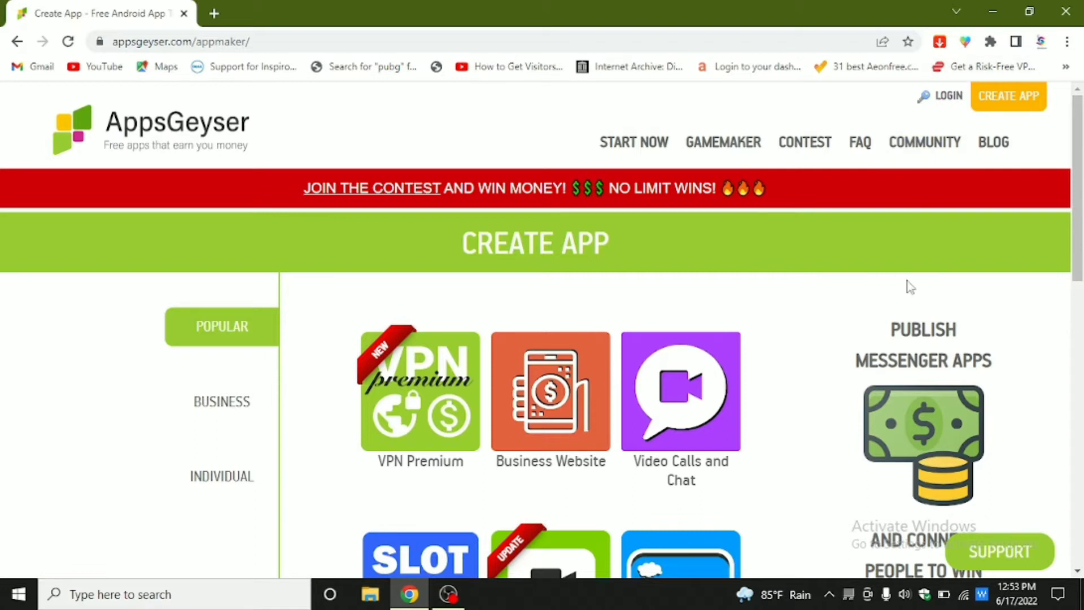
{"action": "scroll", "coordinate": [858, 350], "scroll_direction": "down", "scroll_amount": 4}
{"action": "scroll", "coordinate": [841, 344], "scroll_direction": "up", "scroll_amount": 4}
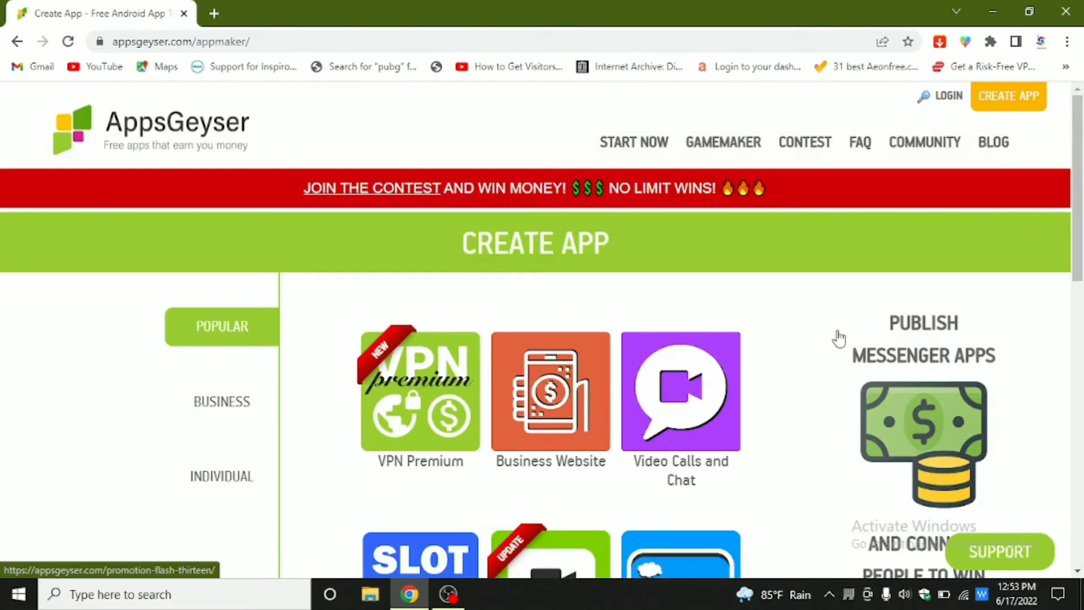
{"action": "scroll", "coordinate": [745, 339], "scroll_direction": "down", "scroll_amount": 3}
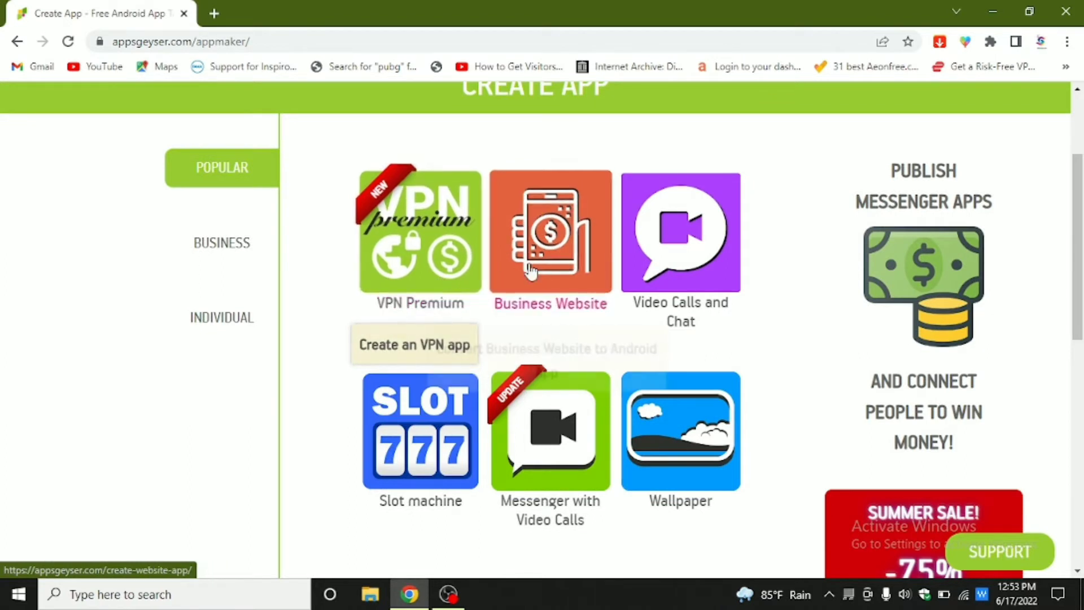
{"action": "scroll", "coordinate": [780, 275], "scroll_direction": "down", "scroll_amount": 3}
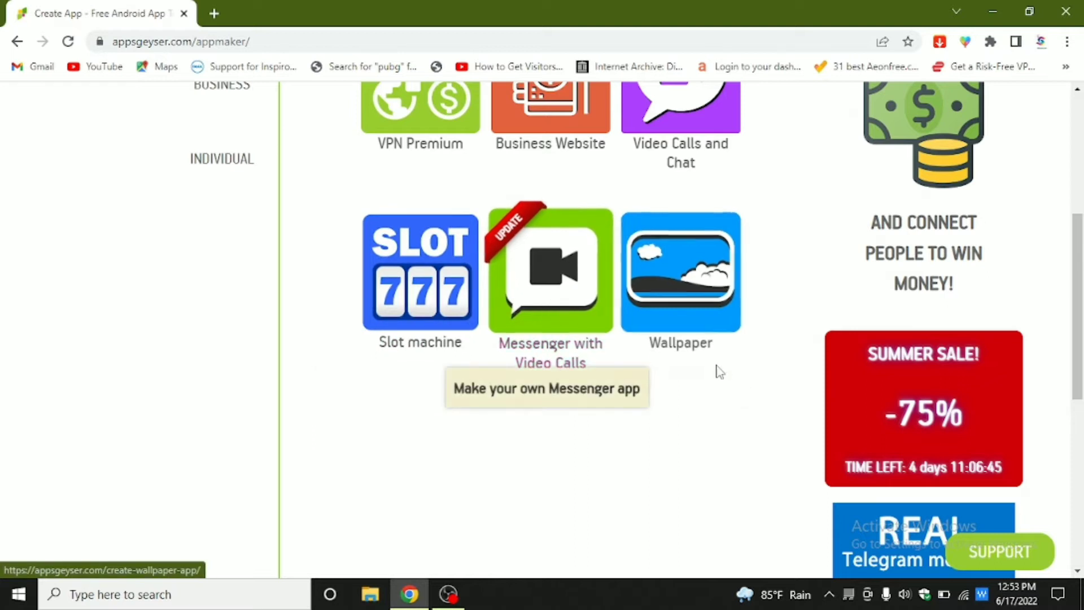
{"action": "scroll", "coordinate": [717, 371], "scroll_direction": "down", "scroll_amount": 10}
{"action": "scroll", "coordinate": [728, 367], "scroll_direction": "up", "scroll_amount": 12}
{"action": "scroll", "coordinate": [728, 366], "scroll_direction": "up", "scroll_amount": 4}
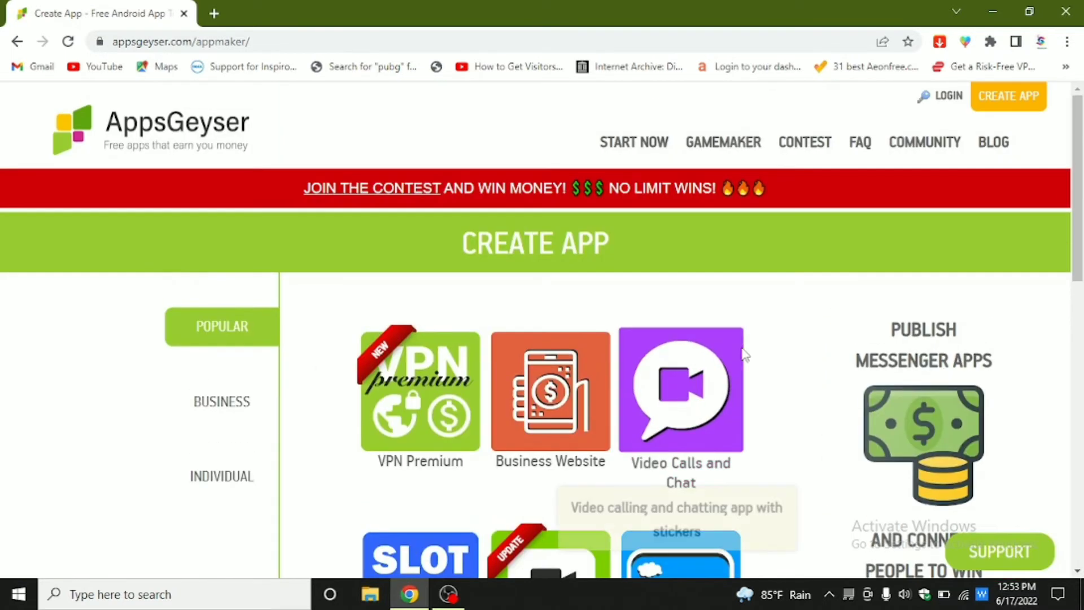
{"action": "scroll", "coordinate": [690, 358], "scroll_direction": "down", "scroll_amount": 6}
{"action": "scroll", "coordinate": [689, 355], "scroll_direction": "up", "scroll_amount": 4}
{"action": "scroll", "coordinate": [689, 355], "scroll_direction": "up", "scroll_amount": 1}
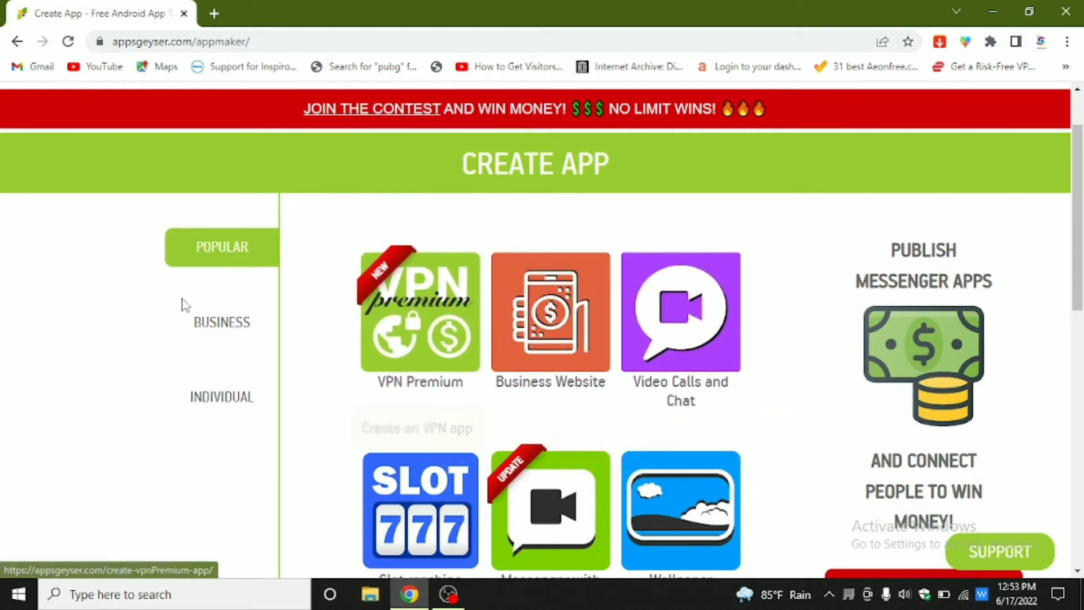
Show the Business app templates and scroll through their tiles
{"action": "left_click", "coordinate": [226, 339]}
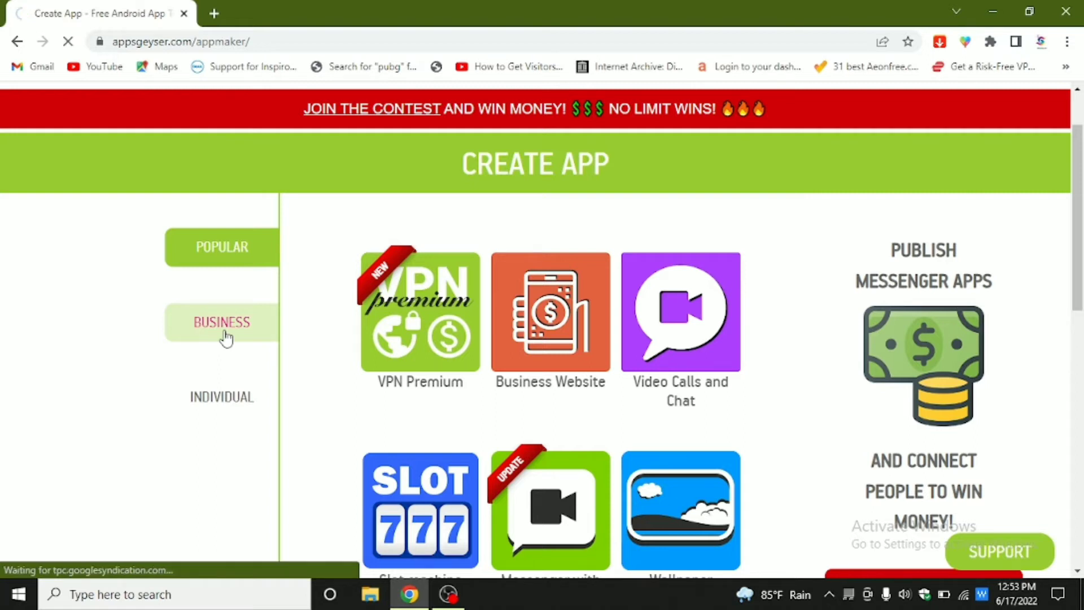
{"action": "scroll", "coordinate": [228, 339], "scroll_direction": "down", "scroll_amount": 4}
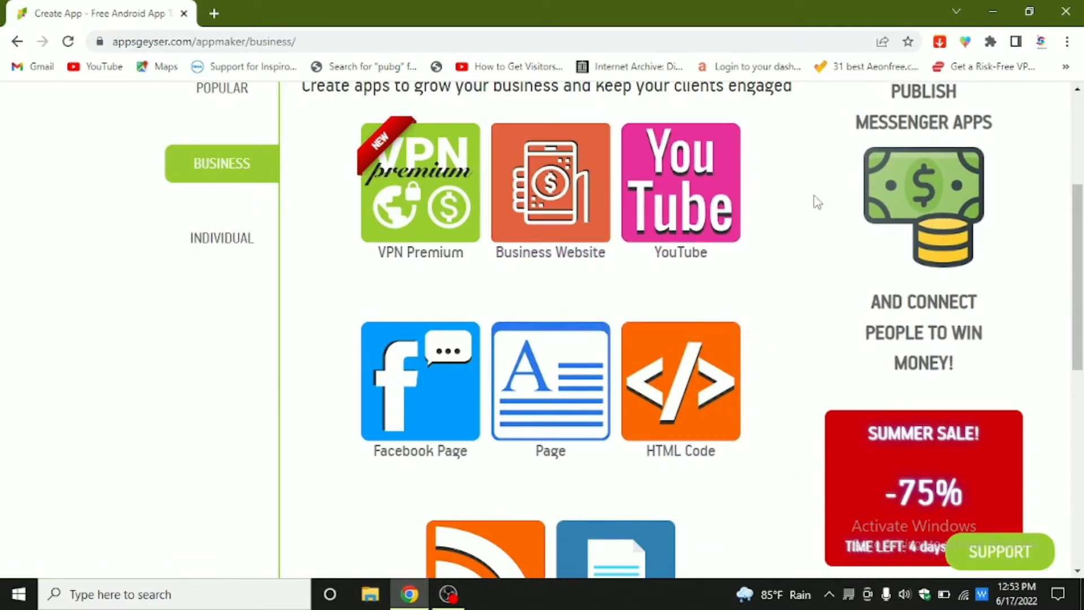
{"action": "scroll", "coordinate": [816, 201], "scroll_direction": "down", "scroll_amount": 3}
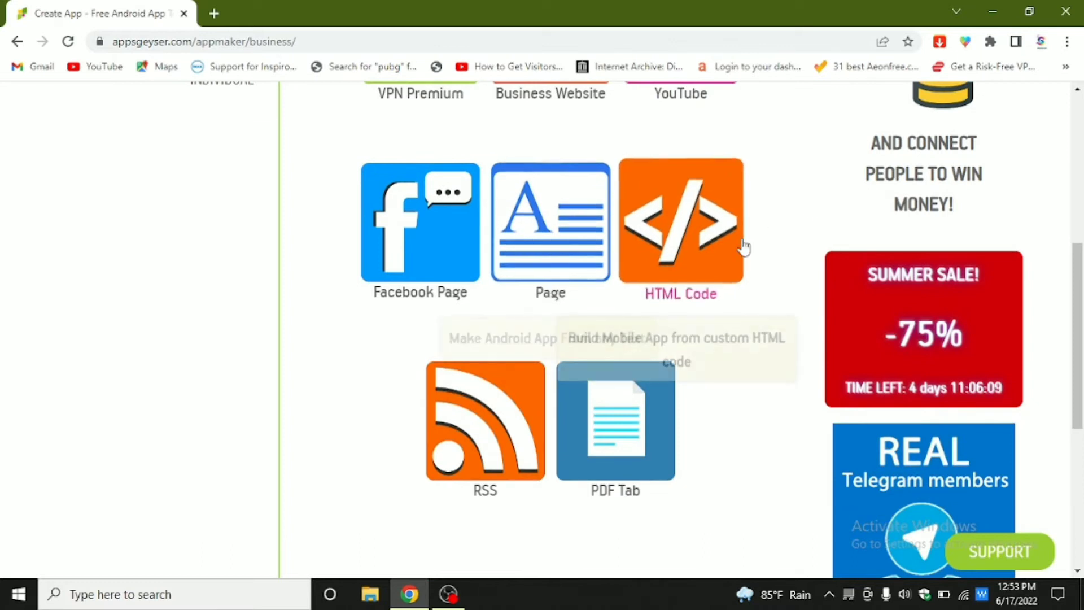
{"action": "scroll", "coordinate": [779, 220], "scroll_direction": "down", "scroll_amount": 3}
{"action": "scroll", "coordinate": [785, 218], "scroll_direction": "up", "scroll_amount": 10}
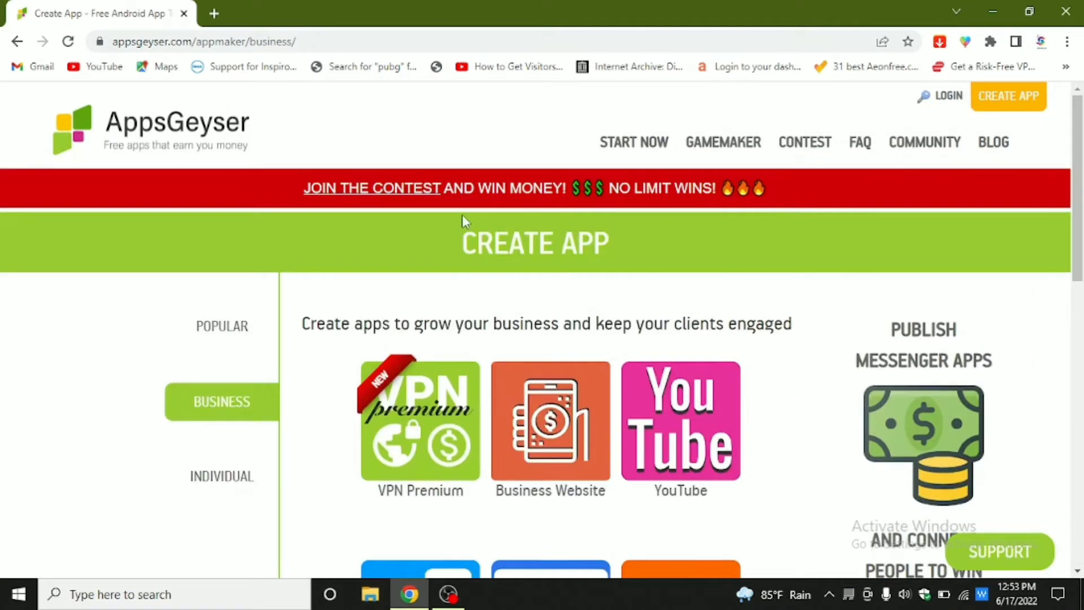
{"action": "scroll", "coordinate": [462, 214], "scroll_direction": "down", "scroll_amount": 3}
Switch to the Individual templates and browse VPN Premium, Website, Wallpaper and Book Reader
{"action": "left_click", "coordinate": [208, 308]}
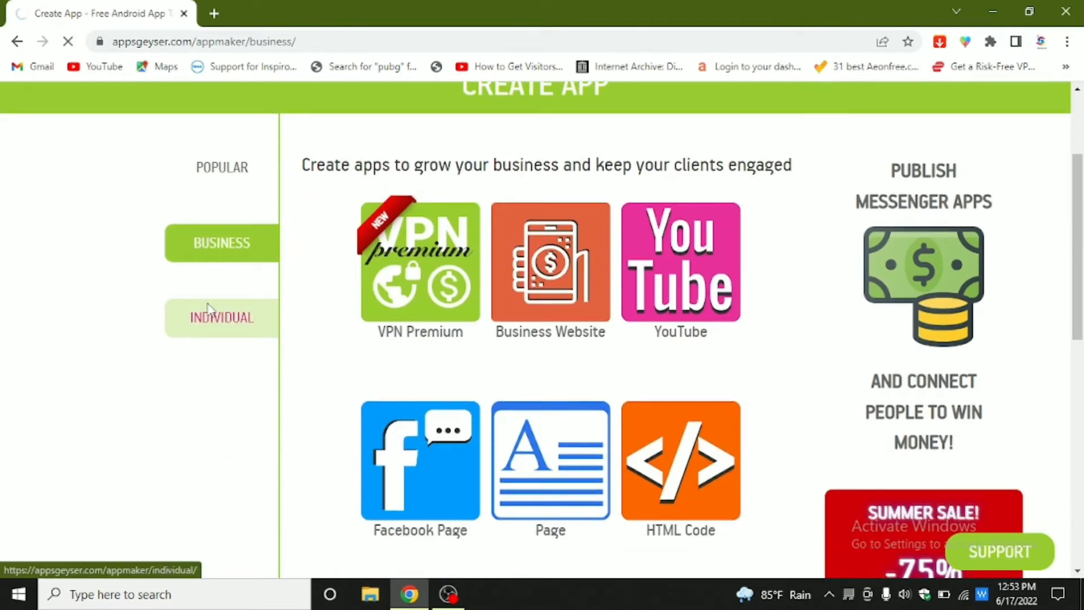
{"action": "scroll", "coordinate": [817, 308], "scroll_direction": "down", "scroll_amount": 6}
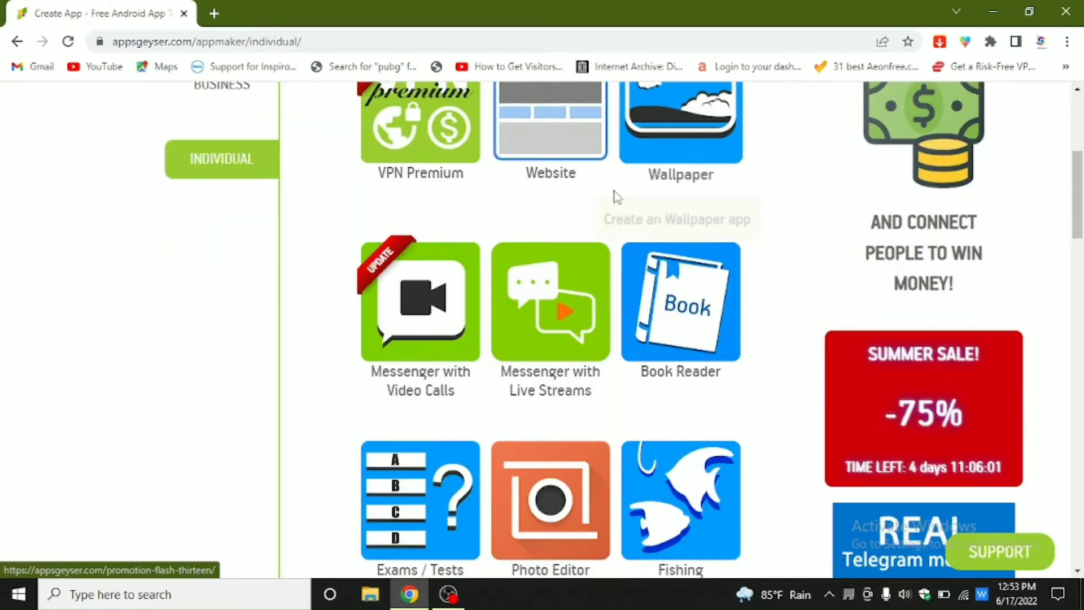
{"action": "scroll", "coordinate": [778, 181], "scroll_direction": "down", "scroll_amount": 1}
{"action": "scroll", "coordinate": [780, 182], "scroll_direction": "down", "scroll_amount": 2}
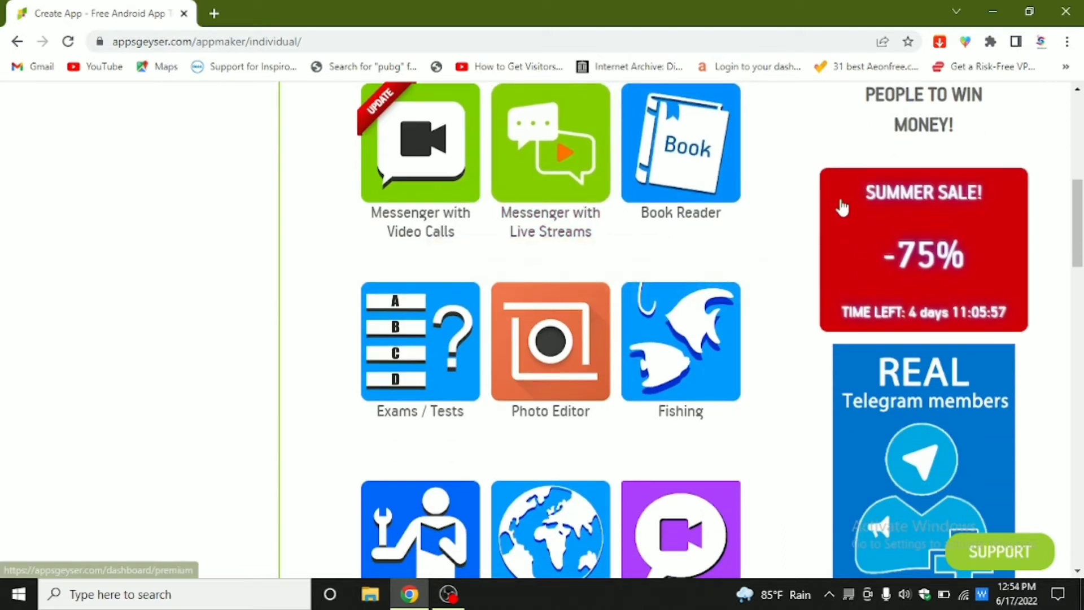
{"action": "scroll", "coordinate": [790, 196], "scroll_direction": "down", "scroll_amount": 1}
{"action": "scroll", "coordinate": [789, 196], "scroll_direction": "down", "scroll_amount": 4}
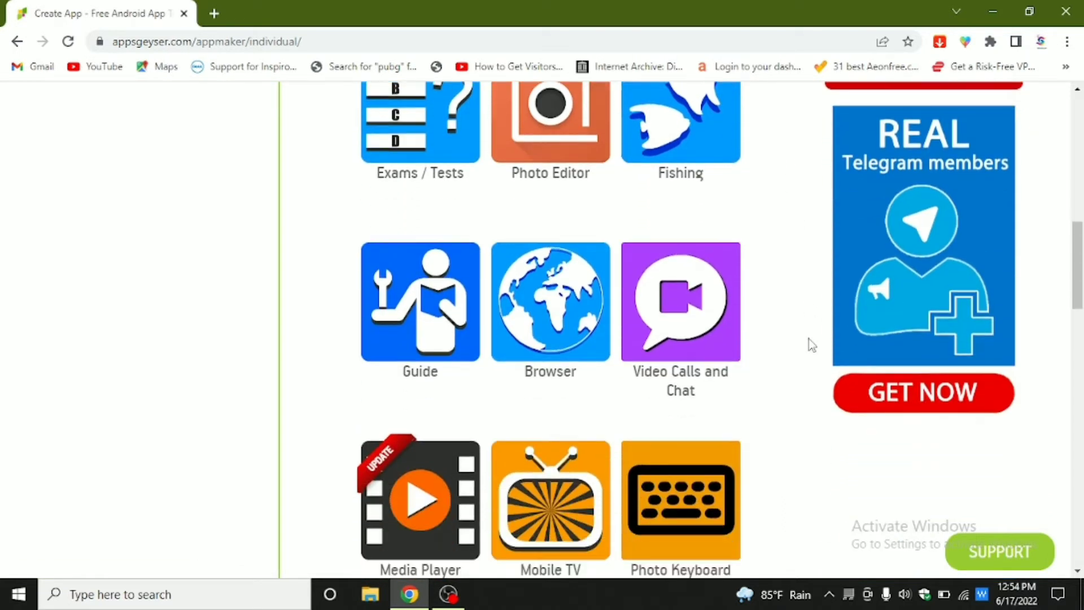
{"action": "scroll", "coordinate": [811, 345], "scroll_direction": "down", "scroll_amount": 4}
{"action": "scroll", "coordinate": [808, 339], "scroll_direction": "down", "scroll_amount": 8}
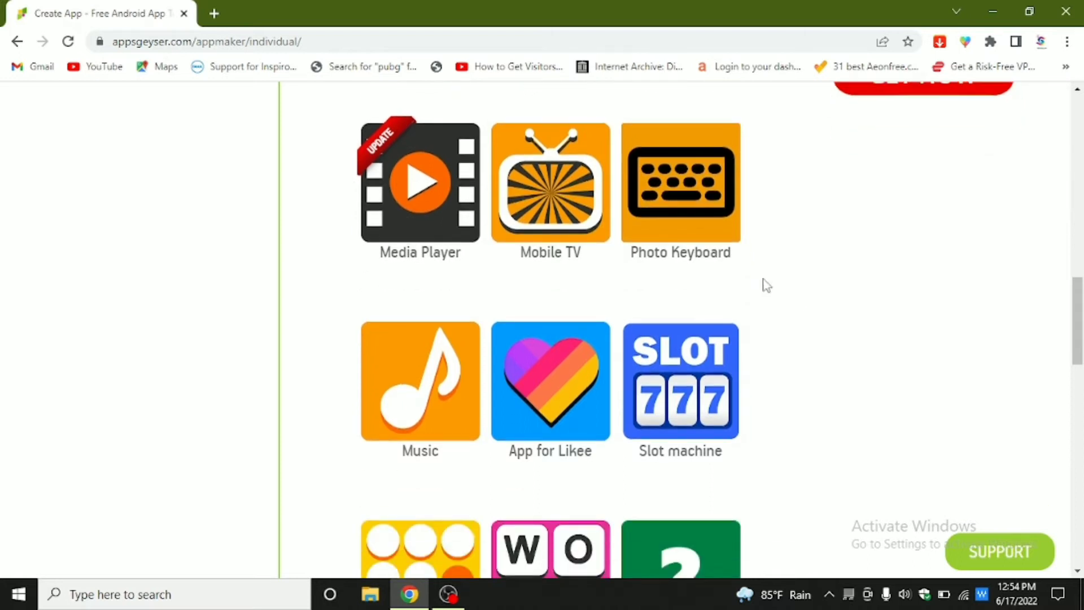
{"action": "scroll", "coordinate": [765, 285], "scroll_direction": "down", "scroll_amount": 8}
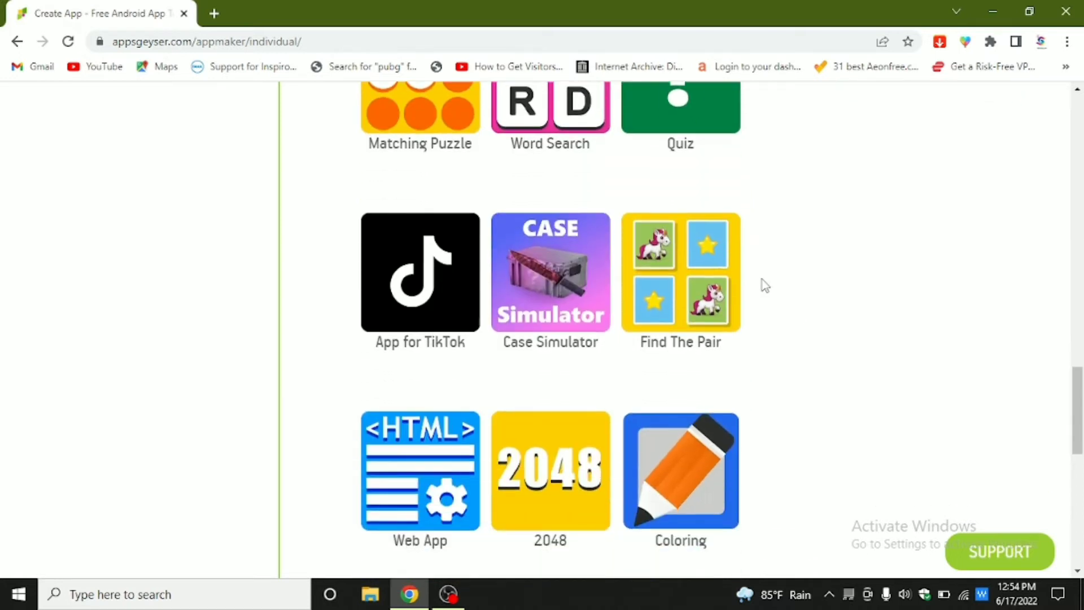
{"action": "scroll", "coordinate": [765, 285], "scroll_direction": "up", "scroll_amount": 20}
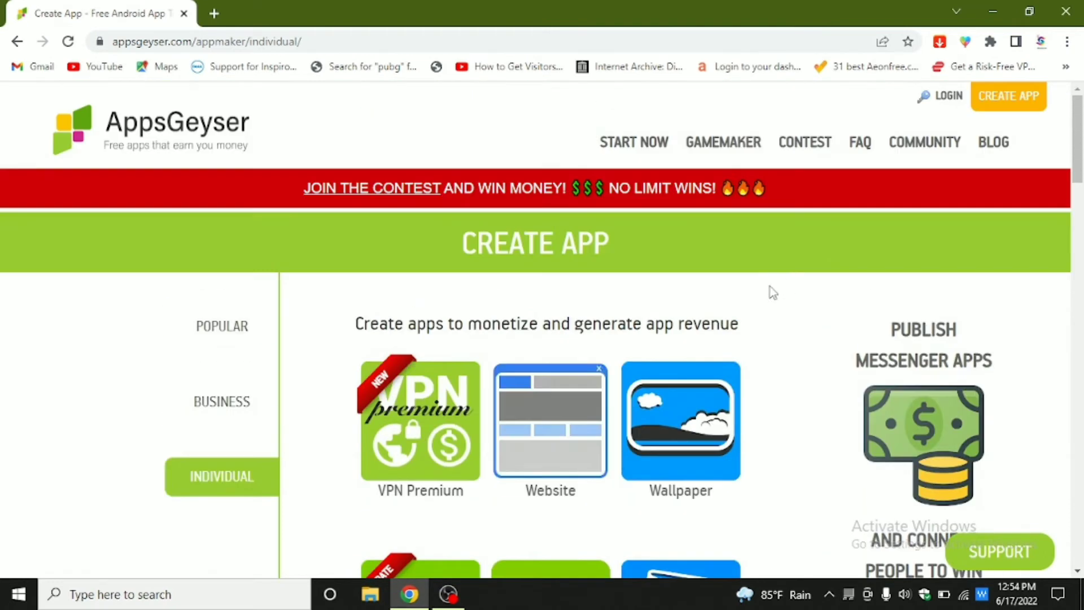
{"action": "scroll", "coordinate": [772, 291], "scroll_direction": "down", "scroll_amount": 3}
{"action": "scroll", "coordinate": [767, 279], "scroll_direction": "down", "scroll_amount": 2}
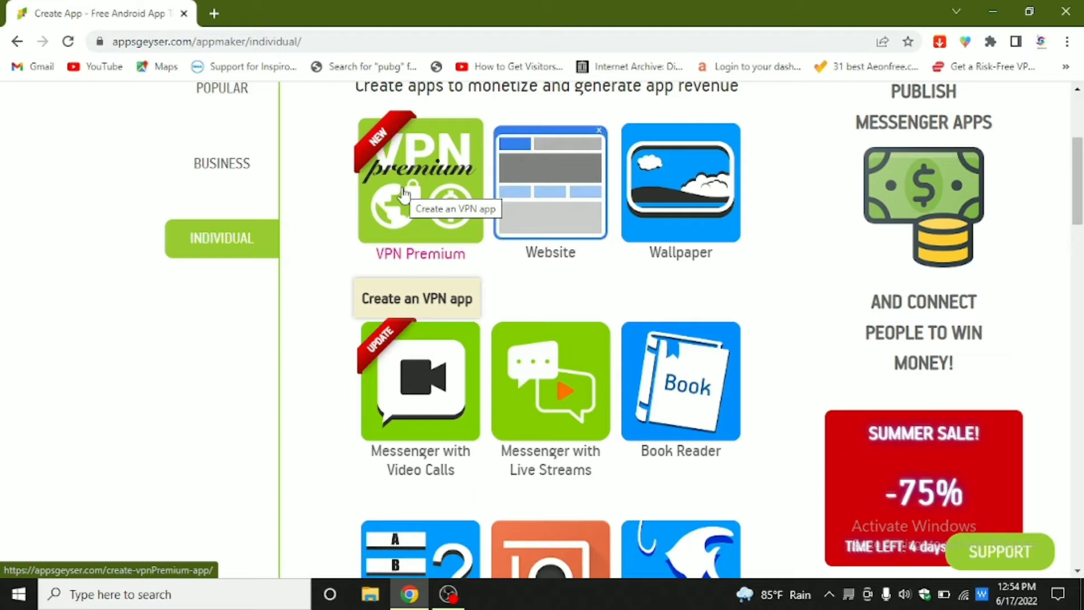
{"action": "scroll", "coordinate": [403, 194], "scroll_direction": "up", "scroll_amount": 6}
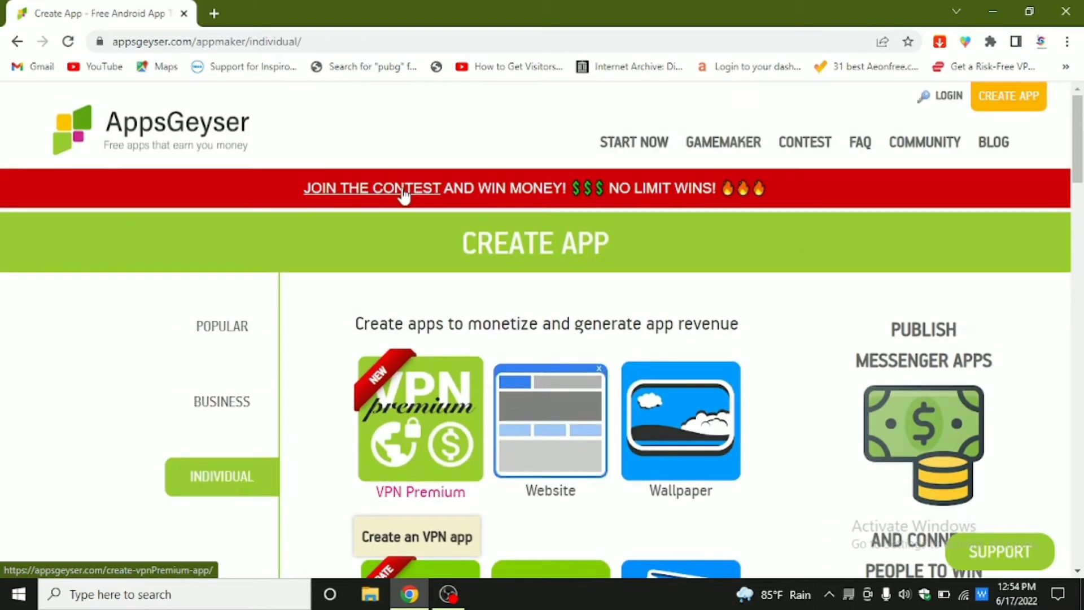
{"action": "scroll", "coordinate": [290, 231], "scroll_direction": "down", "scroll_amount": 2}
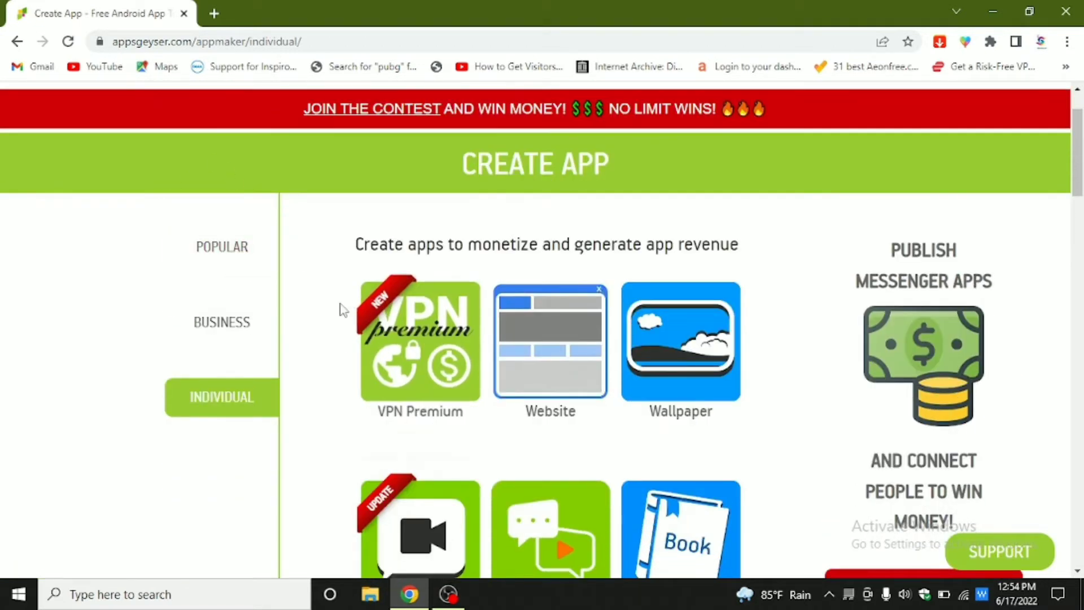
{"action": "scroll", "coordinate": [382, 345], "scroll_direction": "up", "scroll_amount": 2}
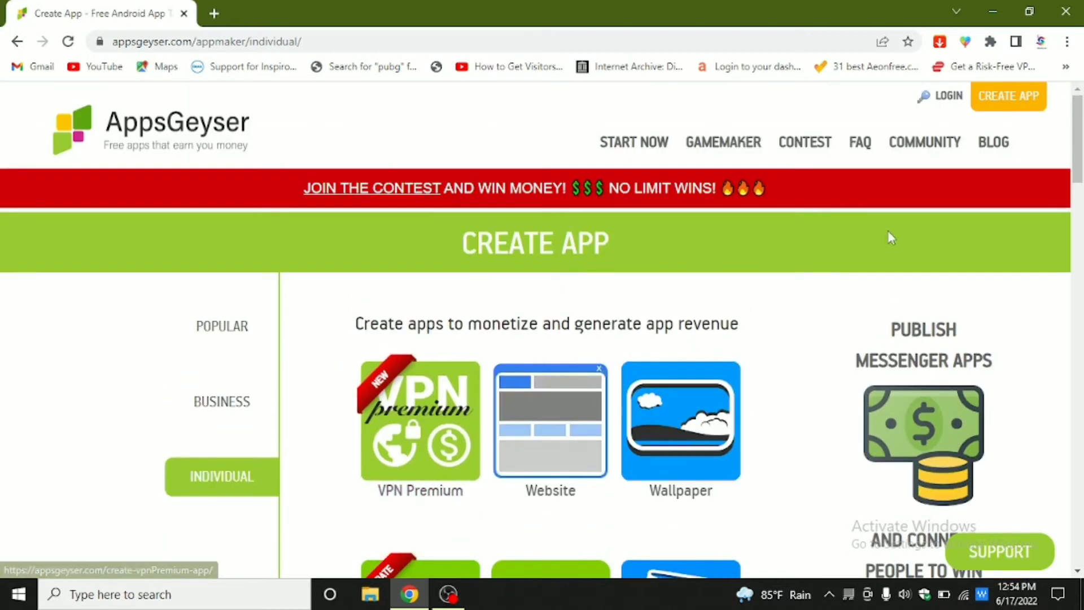
Open the login page, switch from Sign Up to Log In, and continue with a Google account
{"action": "left_click", "coordinate": [926, 96]}
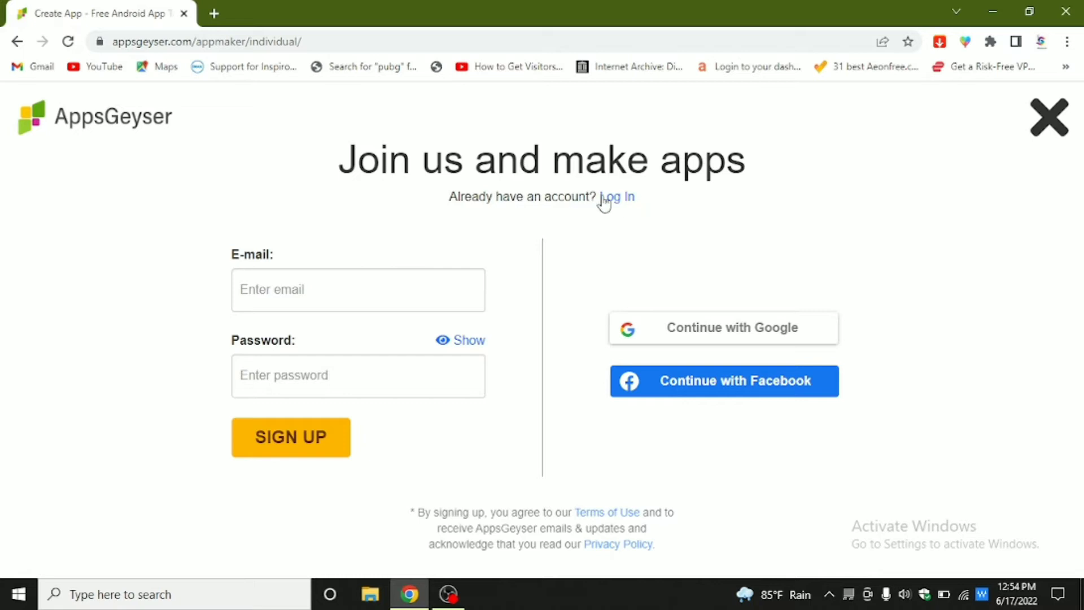
{"action": "left_click", "coordinate": [315, 292]}
{"action": "left_click", "coordinate": [261, 386]}
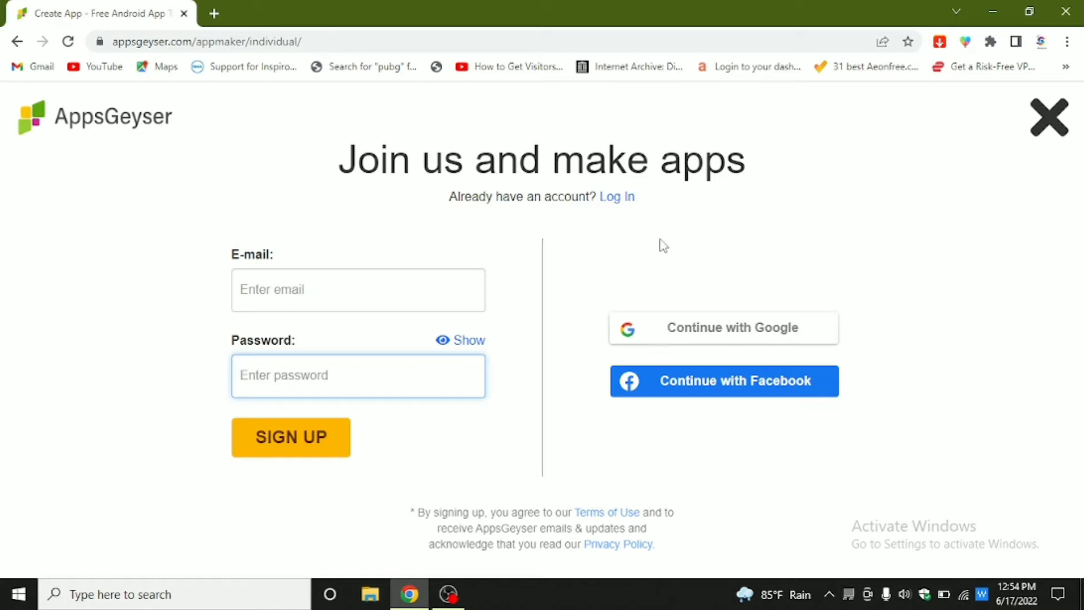
{"action": "left_click", "coordinate": [613, 199]}
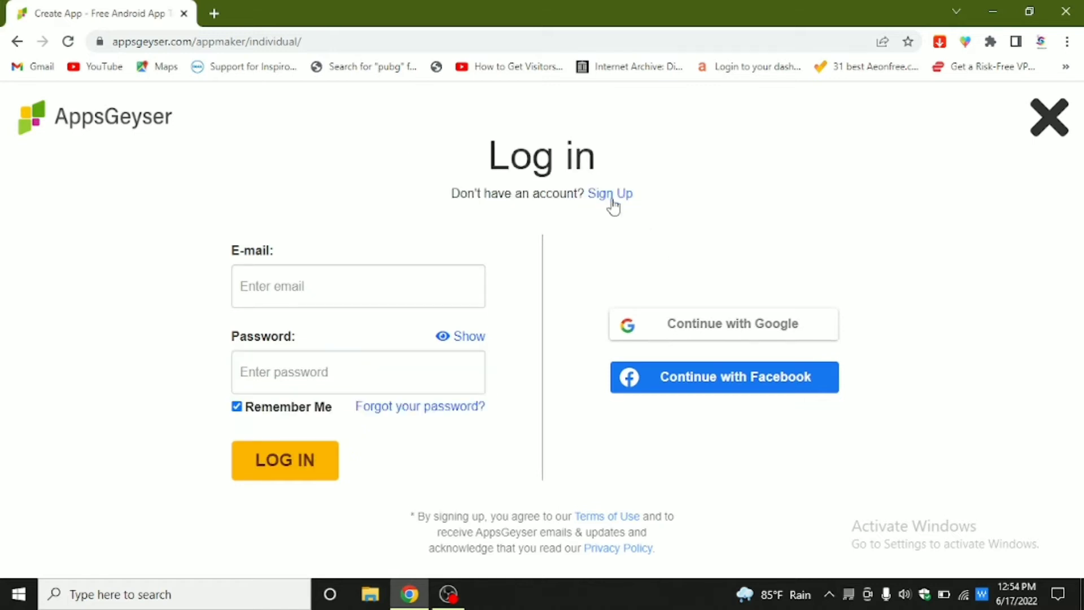
{"action": "left_click", "coordinate": [703, 332]}
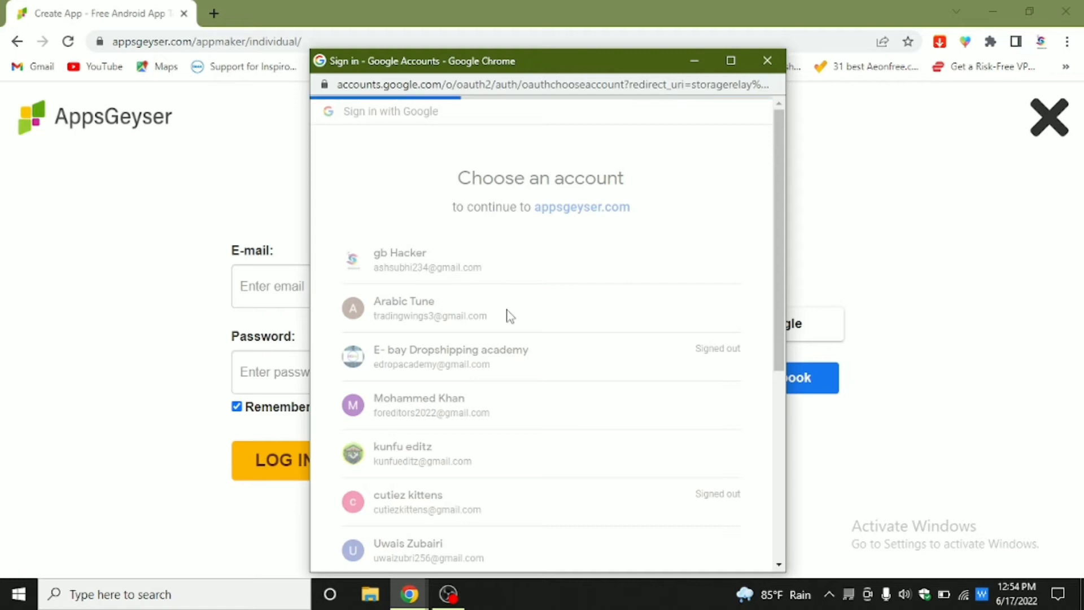
{"action": "left_click", "coordinate": [510, 315]}
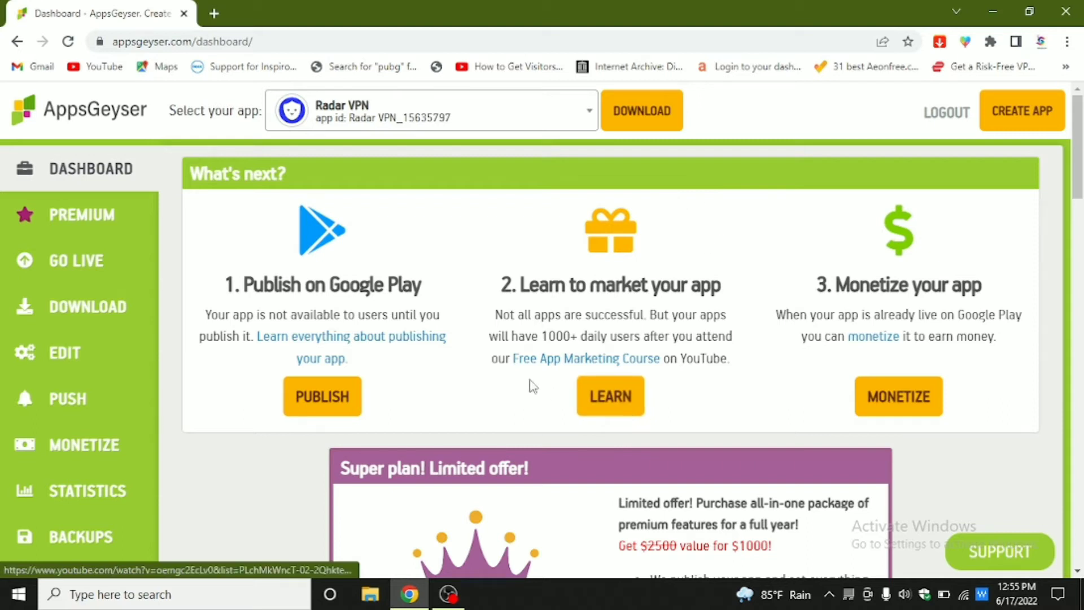
Check the Select your app dropdown listing this account's apps, leaving it unchanged
{"action": "left_click", "coordinate": [482, 120]}
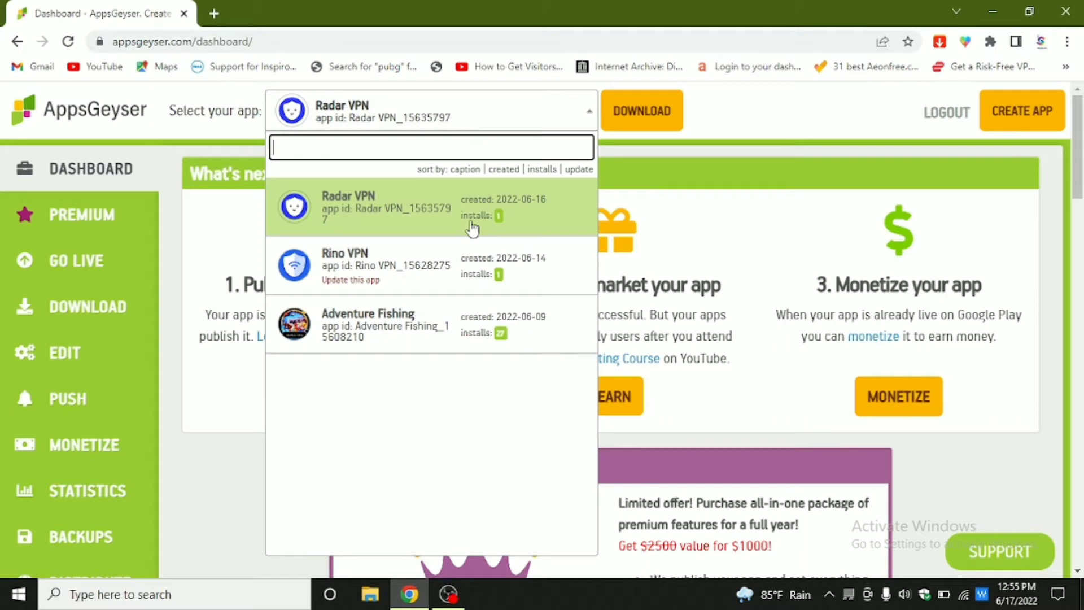
{"action": "left_click", "coordinate": [717, 227]}
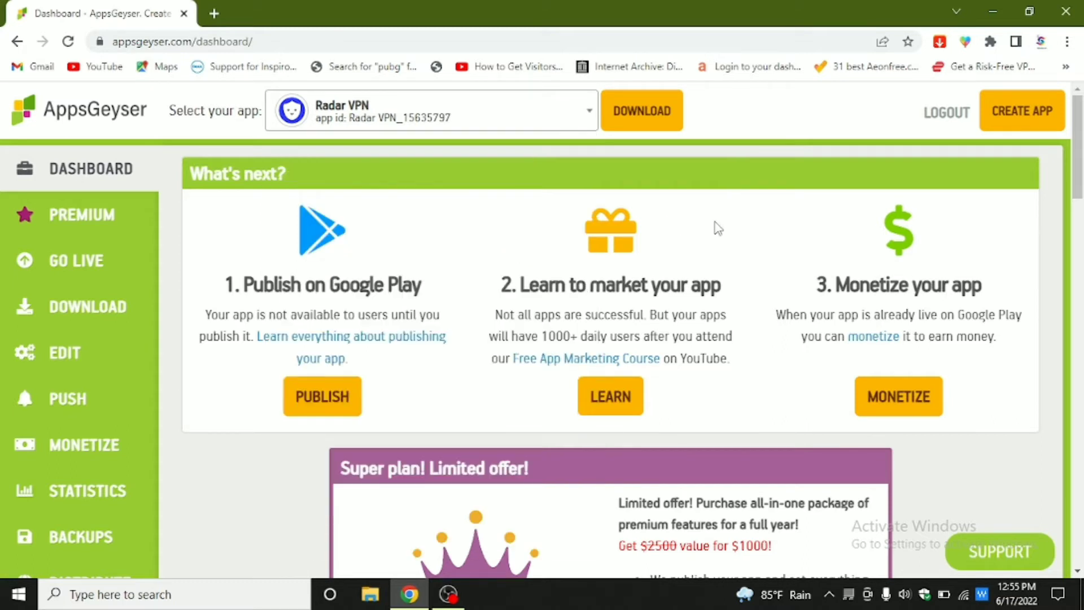
{"action": "scroll", "coordinate": [717, 228], "scroll_direction": "down", "scroll_amount": 3}
{"action": "scroll", "coordinate": [678, 236], "scroll_direction": "up", "scroll_amount": 3}
Go to Create App and start a new app from the VPN Premium template
{"action": "left_click", "coordinate": [1045, 120]}
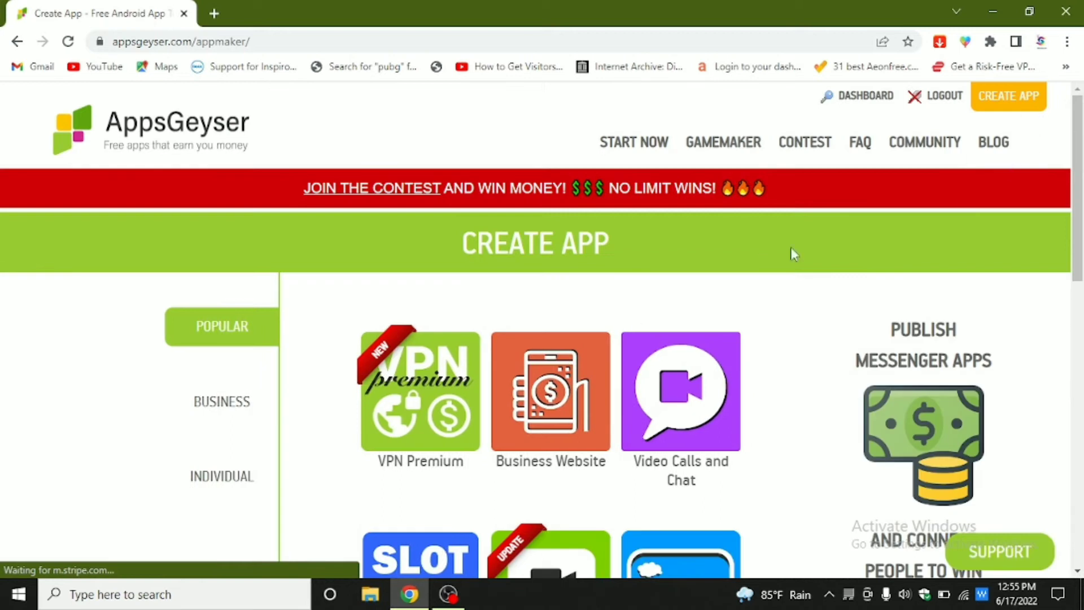
{"action": "scroll", "coordinate": [638, 328], "scroll_direction": "down", "scroll_amount": 2}
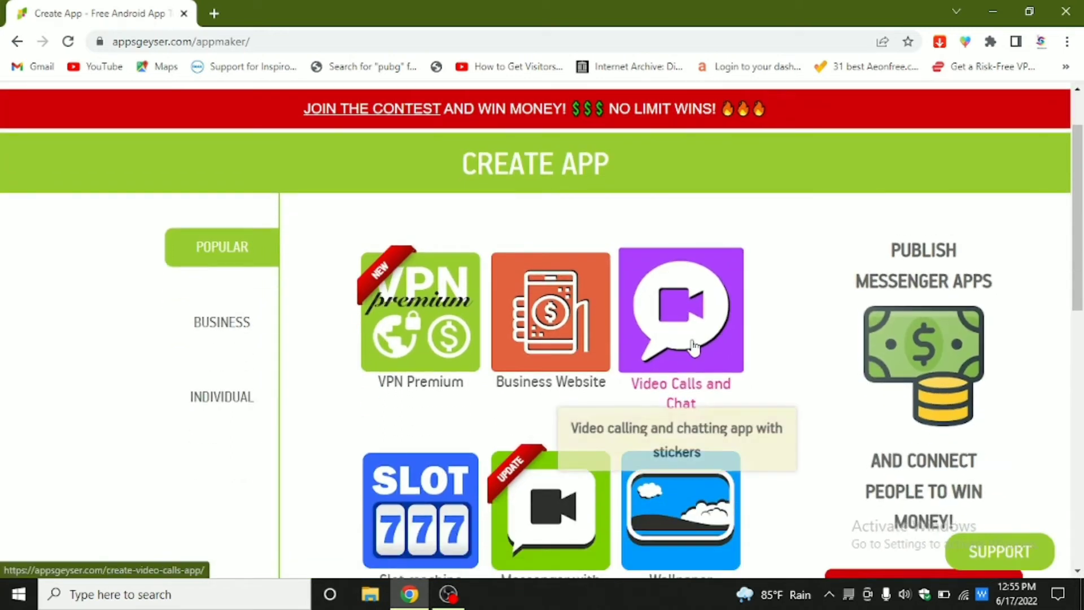
{"action": "left_click", "coordinate": [416, 319]}
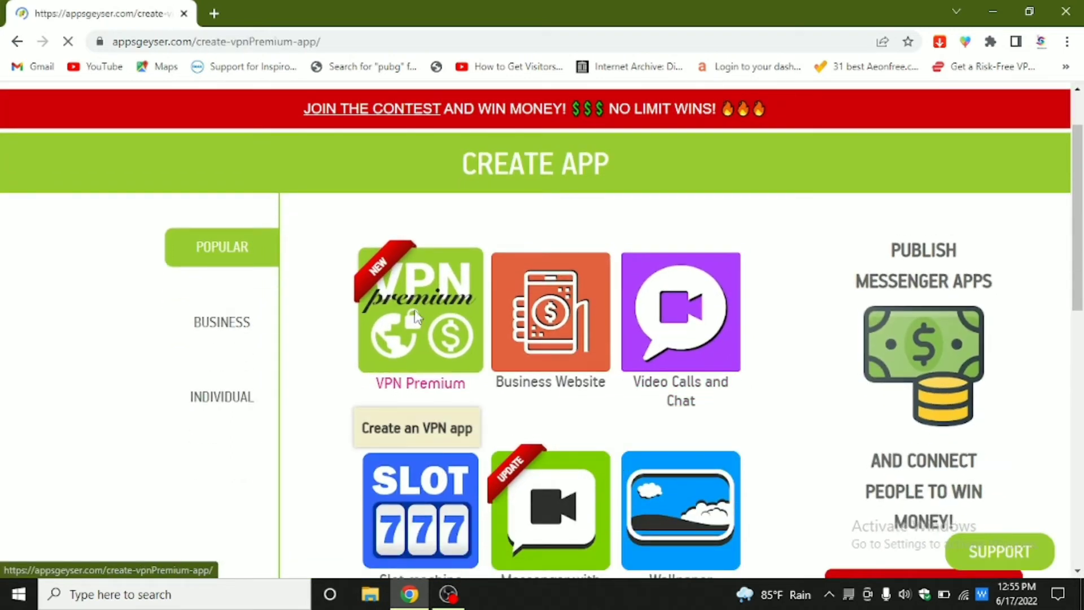
{"action": "scroll", "coordinate": [463, 301], "scroll_direction": "down", "scroll_amount": 3}
{"action": "scroll", "coordinate": [462, 308], "scroll_direction": "up", "scroll_amount": 3}
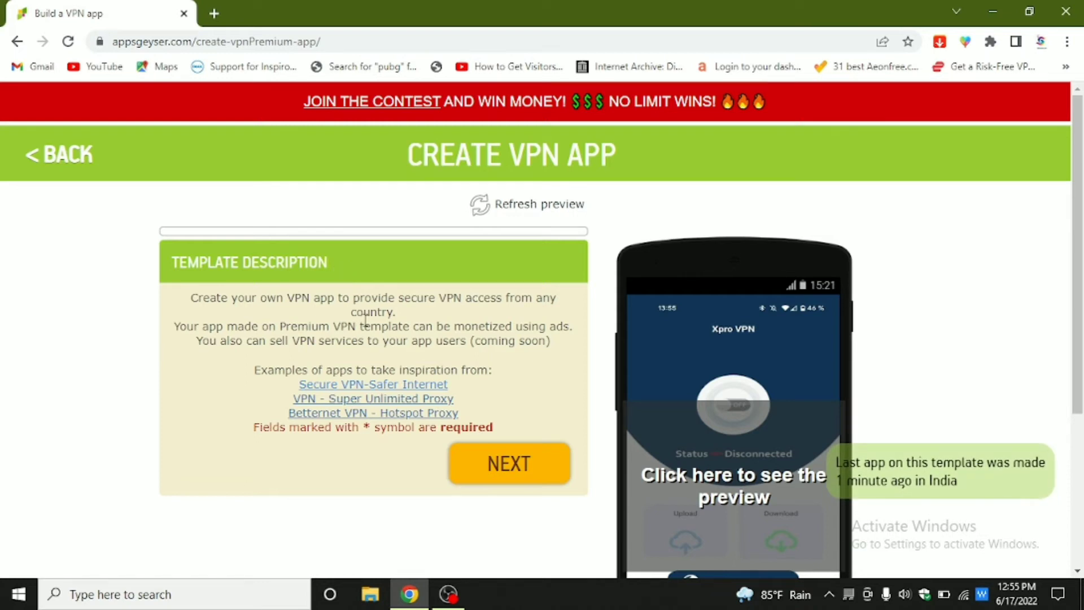
Set the VPN app's colour theme to Blue and finish the theme step
{"action": "left_click", "coordinate": [504, 473]}
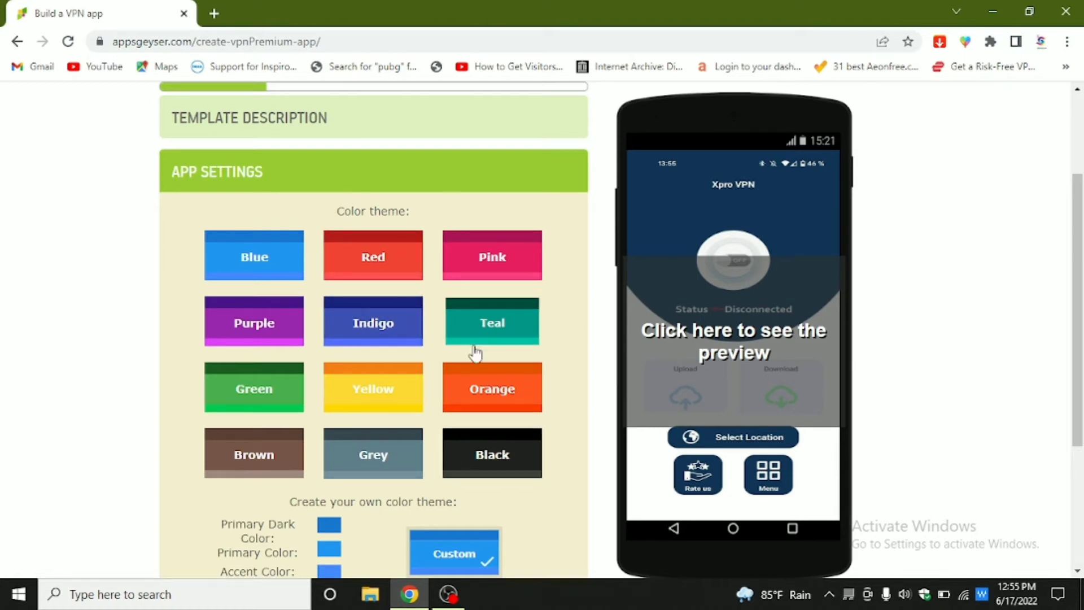
{"action": "left_click", "coordinate": [263, 259]}
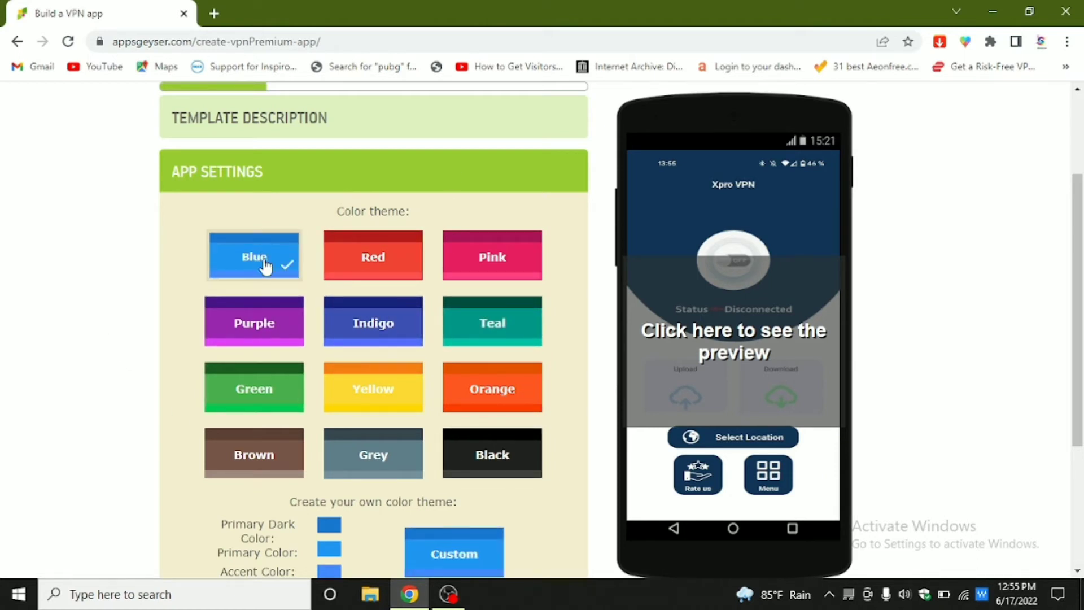
{"action": "scroll", "coordinate": [273, 270], "scroll_direction": "down", "scroll_amount": 3}
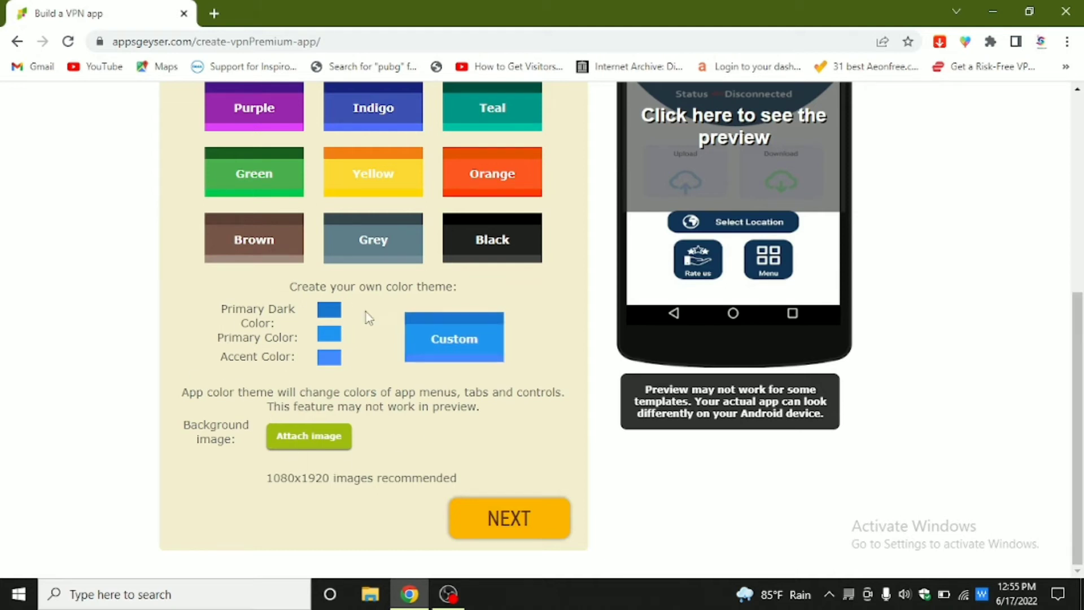
{"action": "scroll", "coordinate": [665, 348], "scroll_direction": "up", "scroll_amount": 4}
{"action": "scroll", "coordinate": [665, 349], "scroll_direction": "down", "scroll_amount": 4}
{"action": "left_click", "coordinate": [490, 517]}
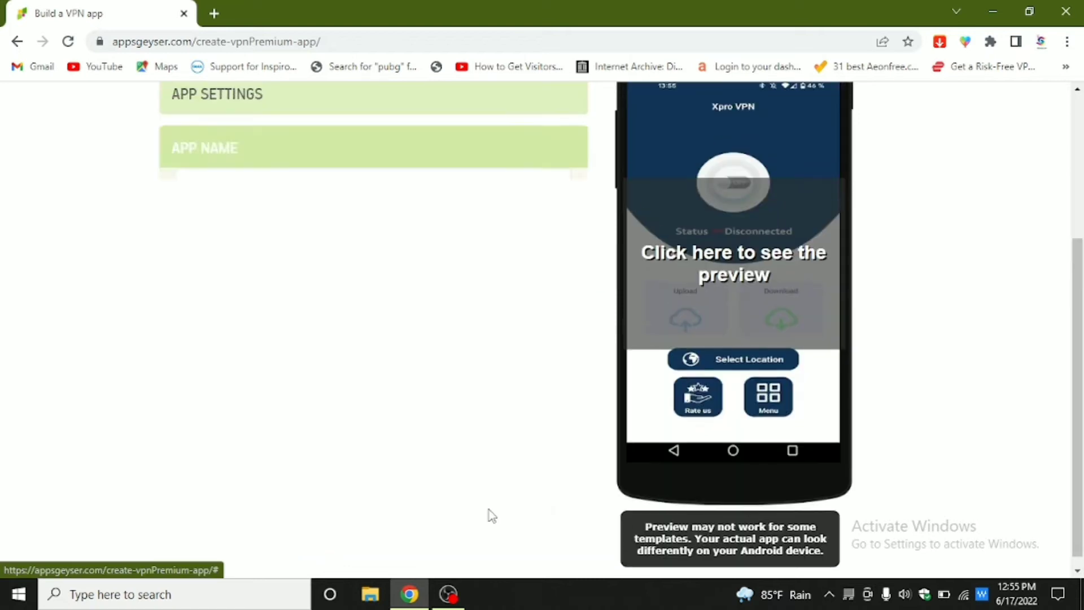
Name the app 'Super VPN' and continue
{"action": "left_click", "coordinate": [237, 262]}
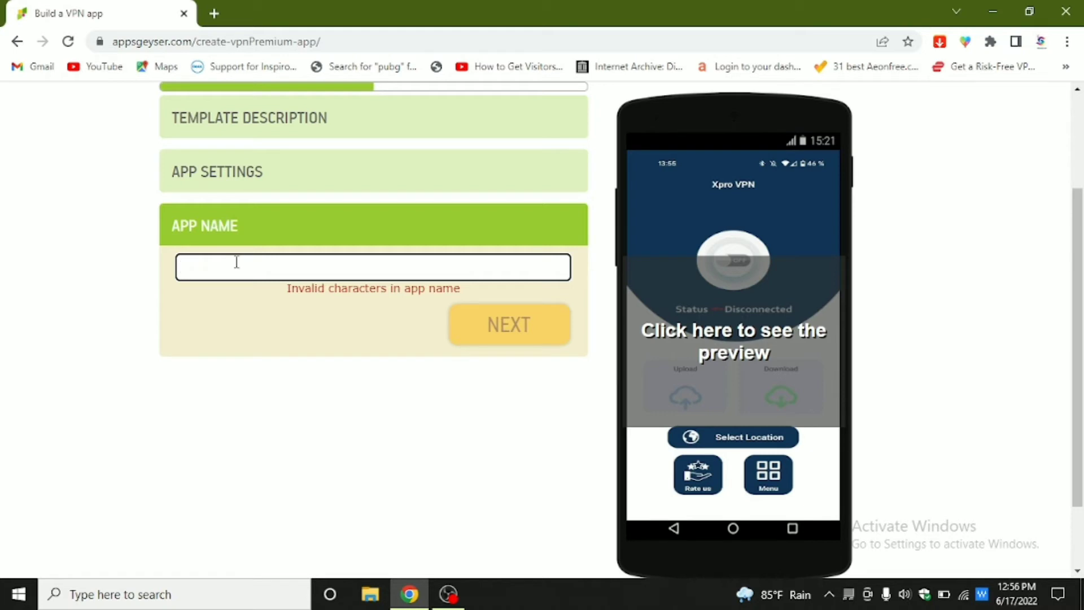
{"action": "type", "text": "Super VPN"}
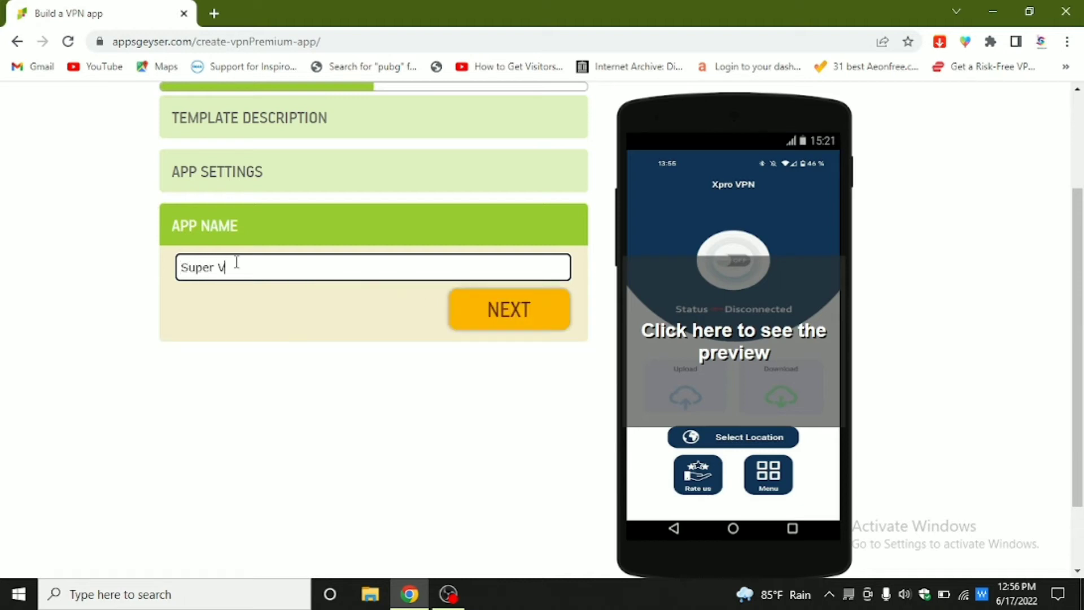
{"action": "left_click", "coordinate": [510, 316]}
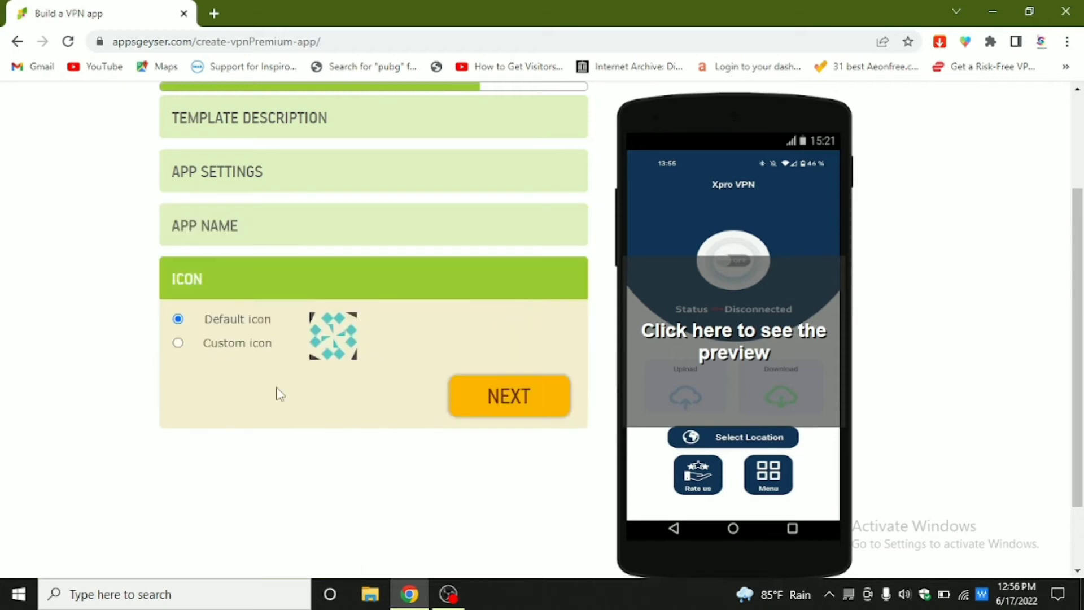
{"action": "left_click", "coordinate": [178, 343]}
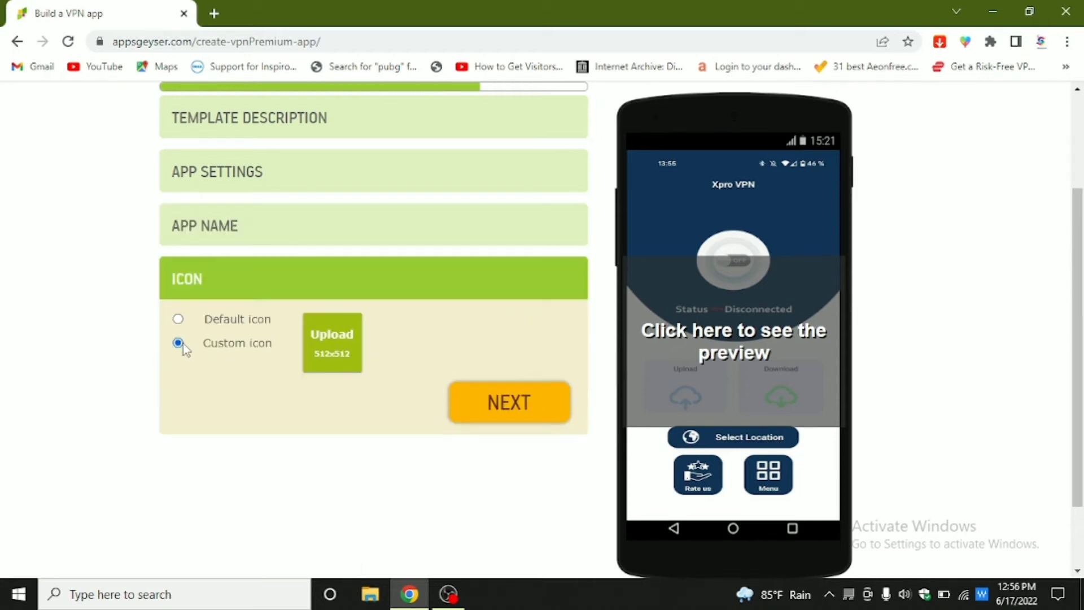
{"action": "left_click", "coordinate": [215, 14]}
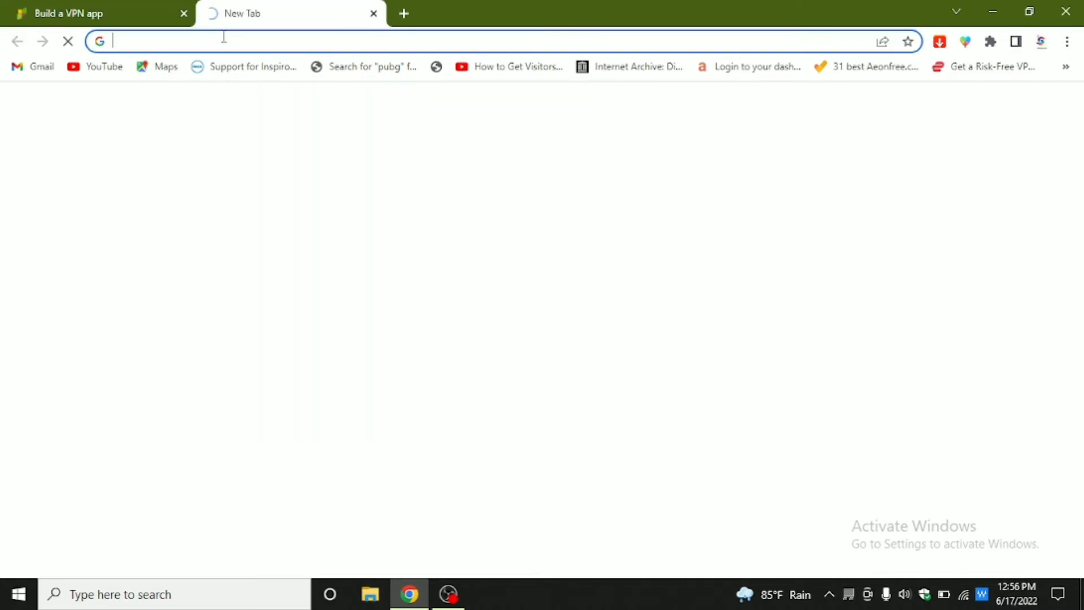
{"action": "left_click", "coordinate": [54, 7]}
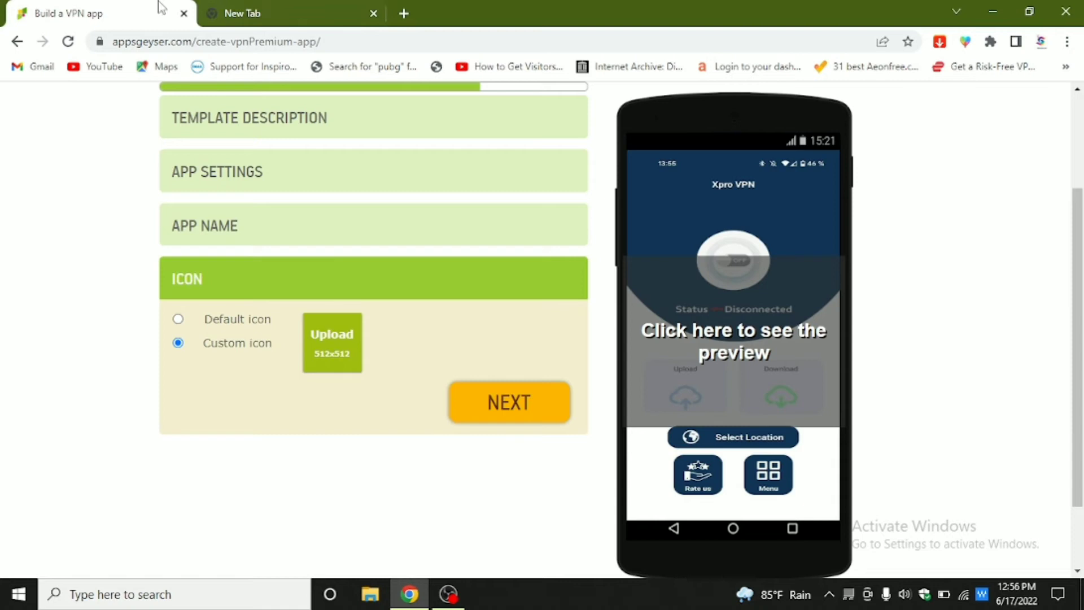
{"action": "left_click", "coordinate": [258, 14]}
{"action": "left_click", "coordinate": [52, 10]}
{"action": "left_click", "coordinate": [265, 7]}
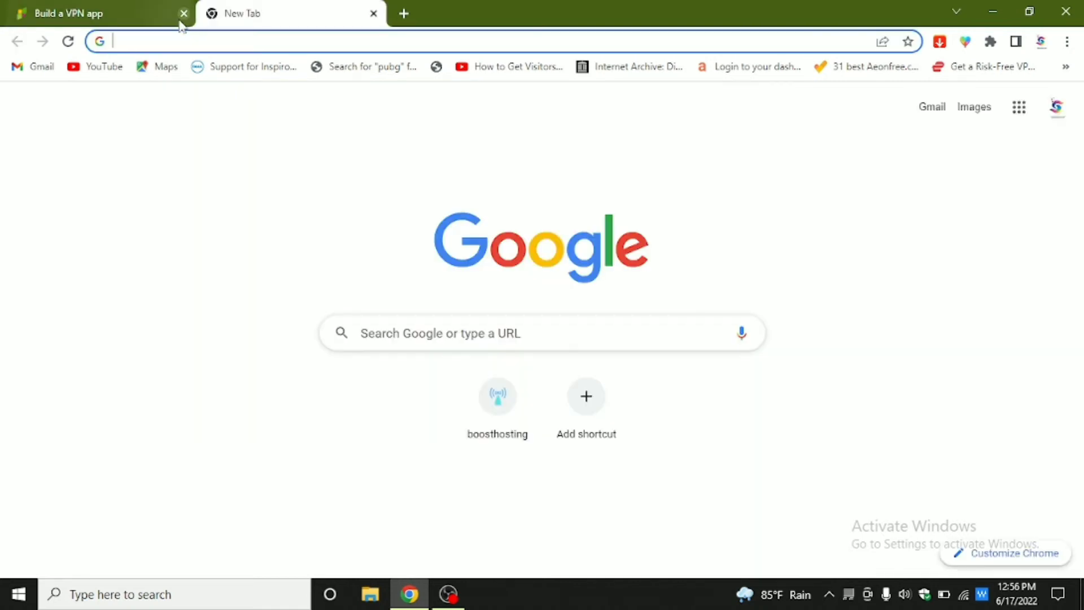
{"action": "left_click", "coordinate": [151, 23]}
{"action": "left_click", "coordinate": [271, 20]}
{"action": "left_click", "coordinate": [284, 44]}
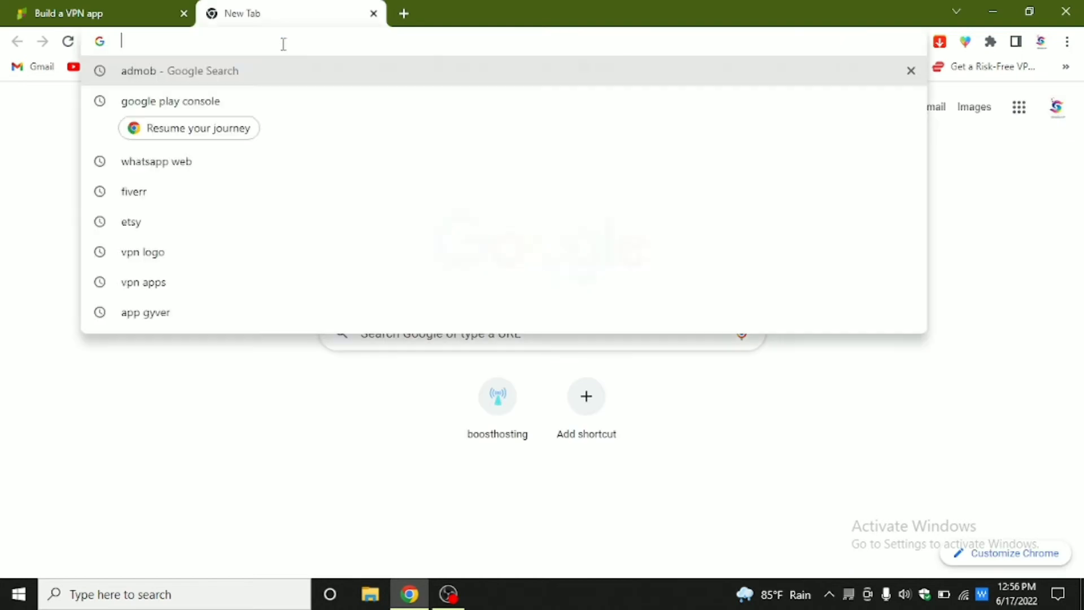
{"action": "type", "text": "canva.com"}
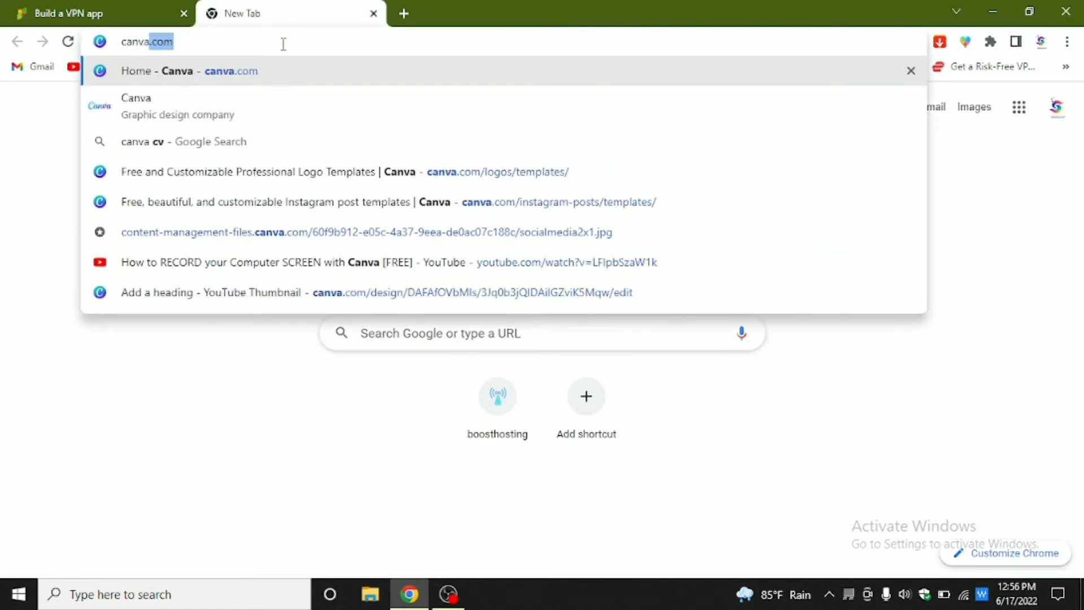
{"action": "key", "text": "Return"}
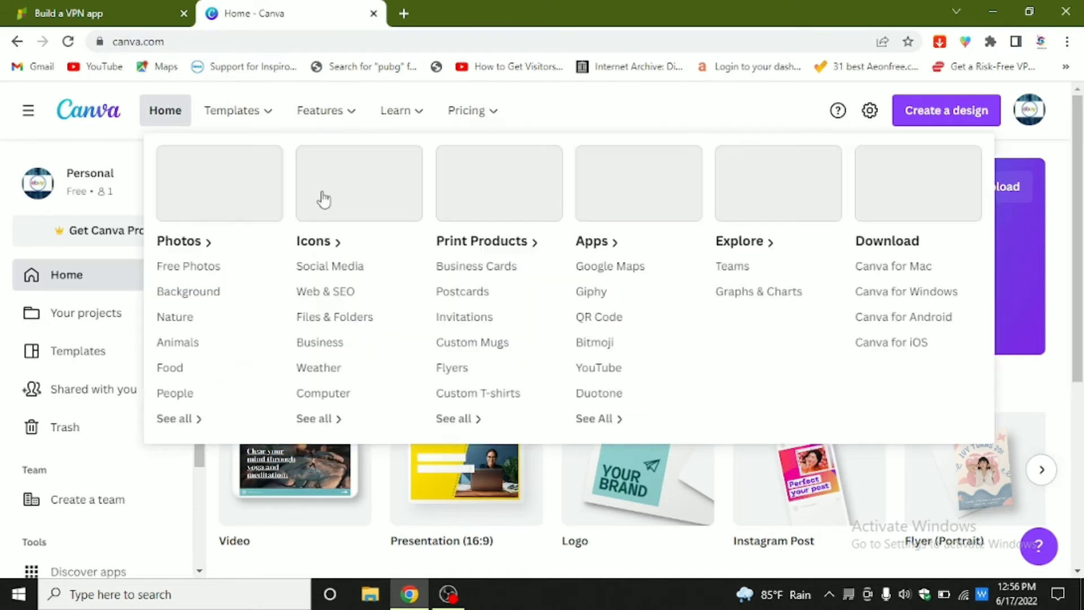
{"action": "scroll", "coordinate": [1082, 183], "scroll_direction": "down", "scroll_amount": 7}
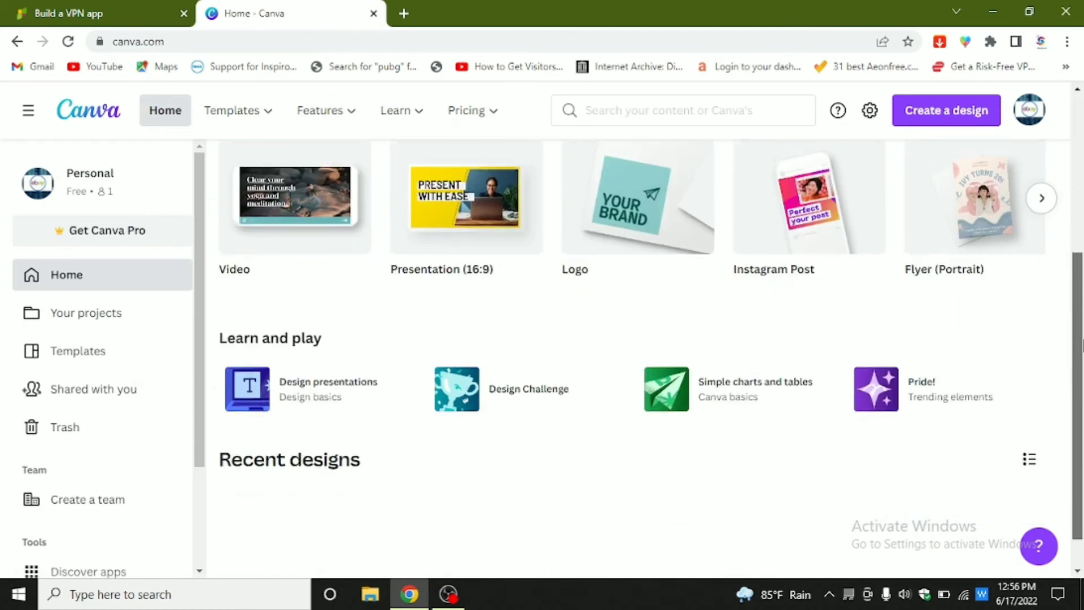
{"action": "scroll", "coordinate": [1067, 345], "scroll_direction": "down", "scroll_amount": 7}
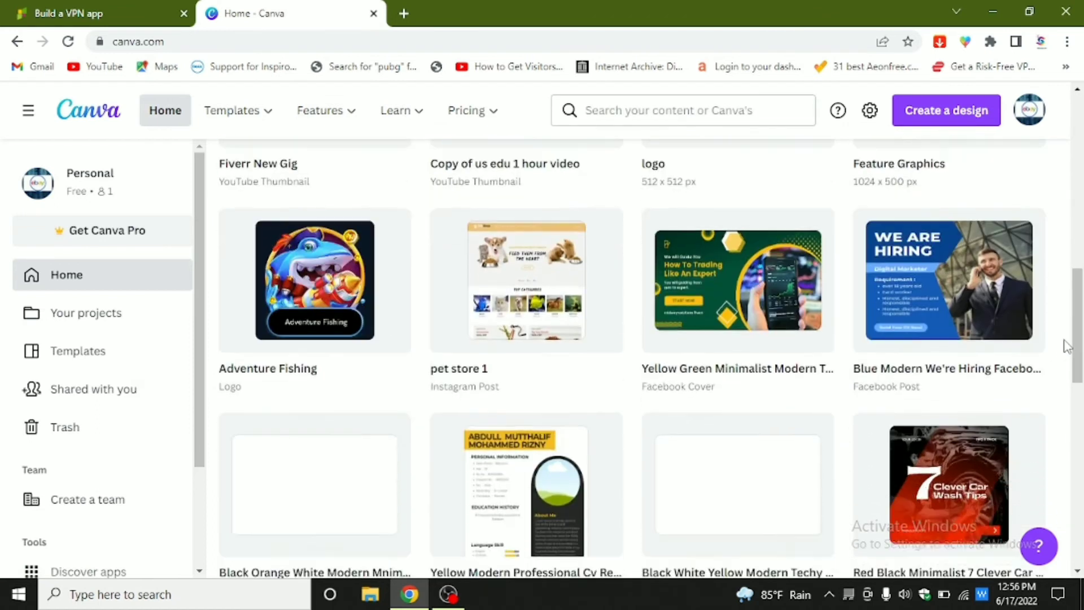
{"action": "left_click_drag", "start_coordinate": [1081, 331], "coordinate": [1080, 167]}
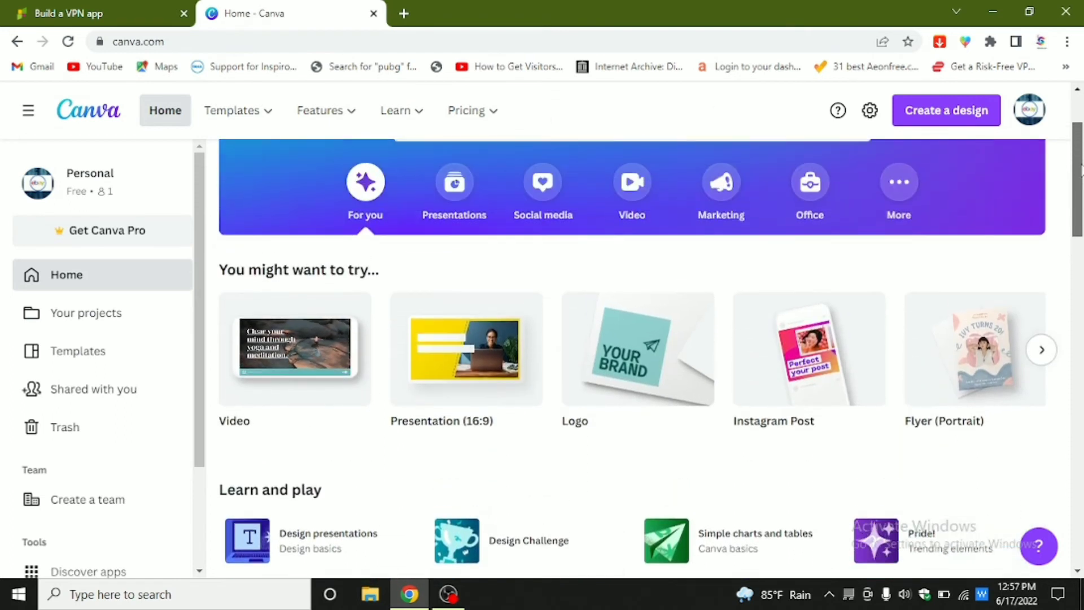
{"action": "scroll", "coordinate": [547, 164], "scroll_direction": "up", "scroll_amount": 3}
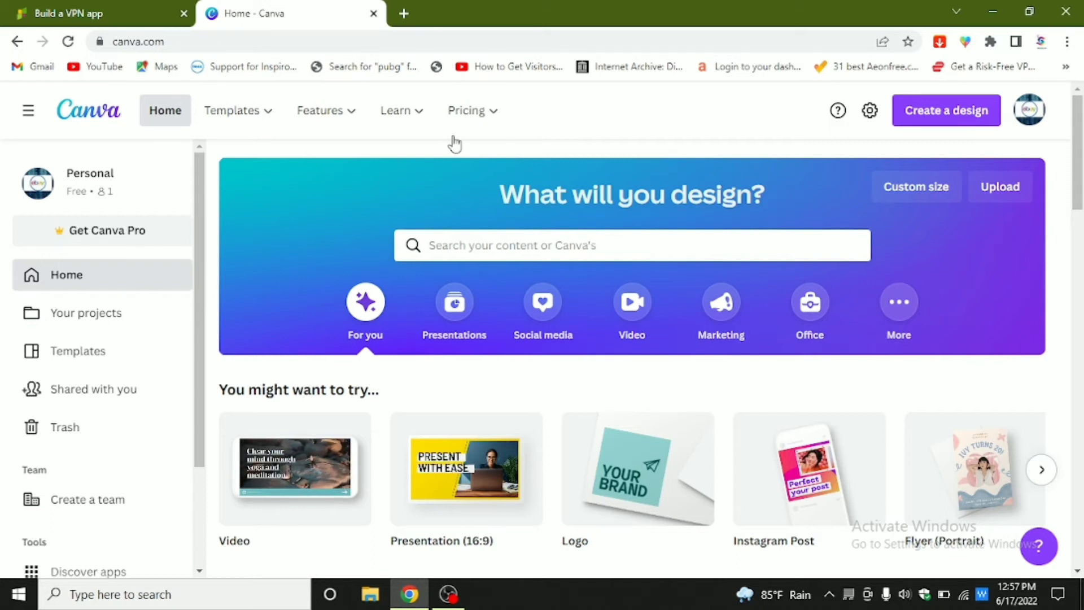
{"action": "left_click", "coordinate": [374, 13]}
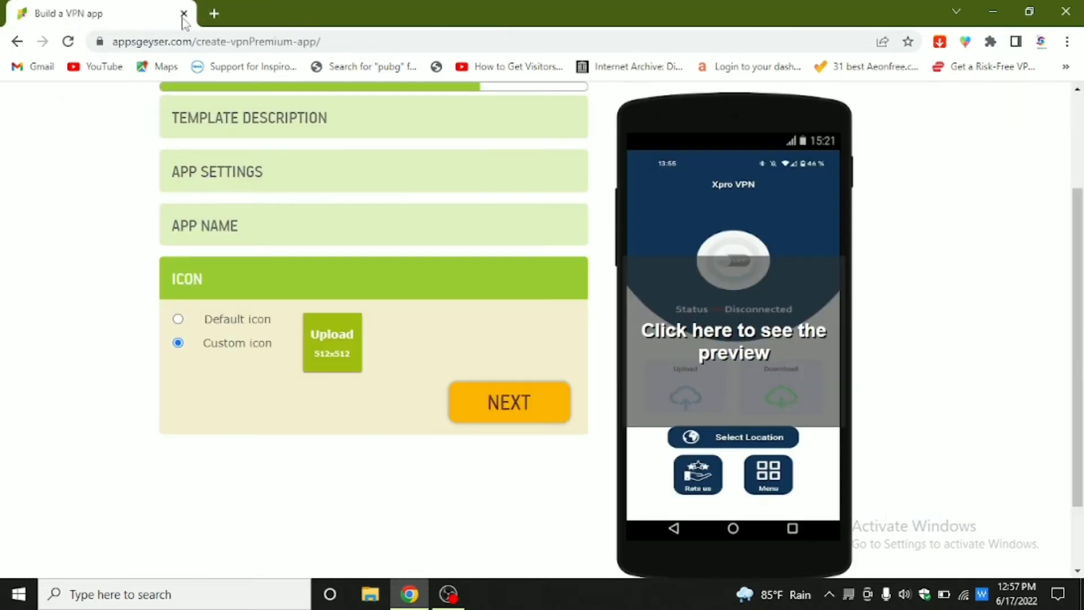
Search Google Images for 'VPN logo' in a new tab
{"action": "left_click", "coordinate": [216, 13]}
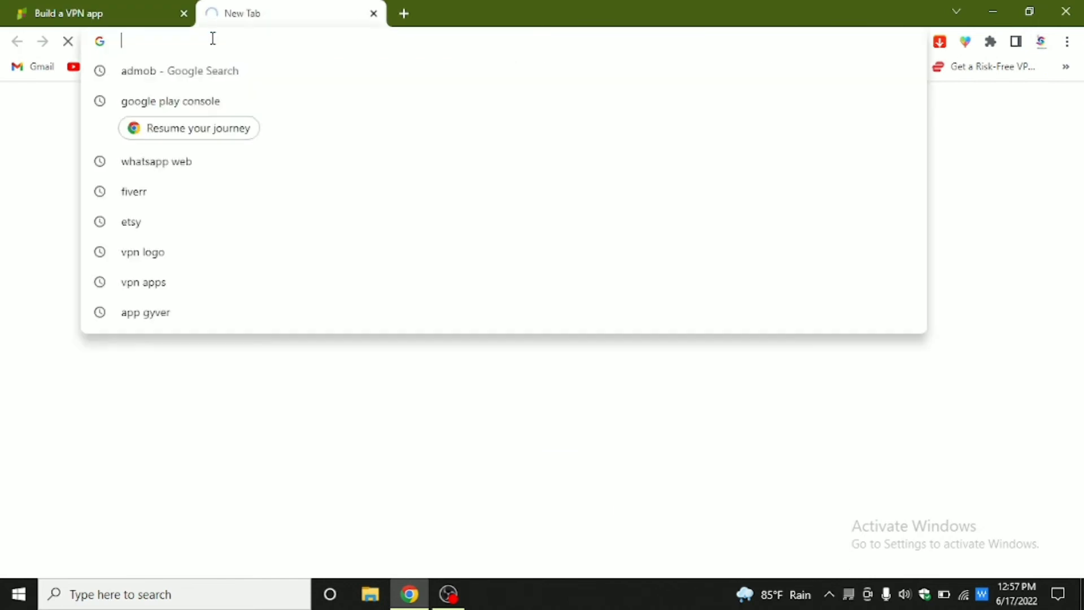
{"action": "type", "text": "VPN logo"}
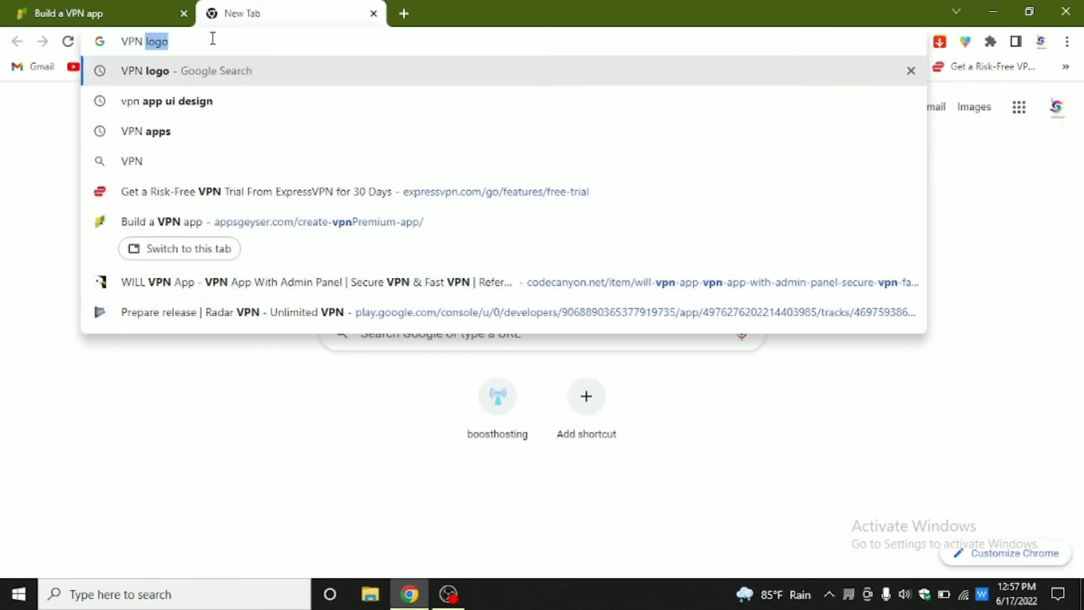
{"action": "key", "text": "Return"}
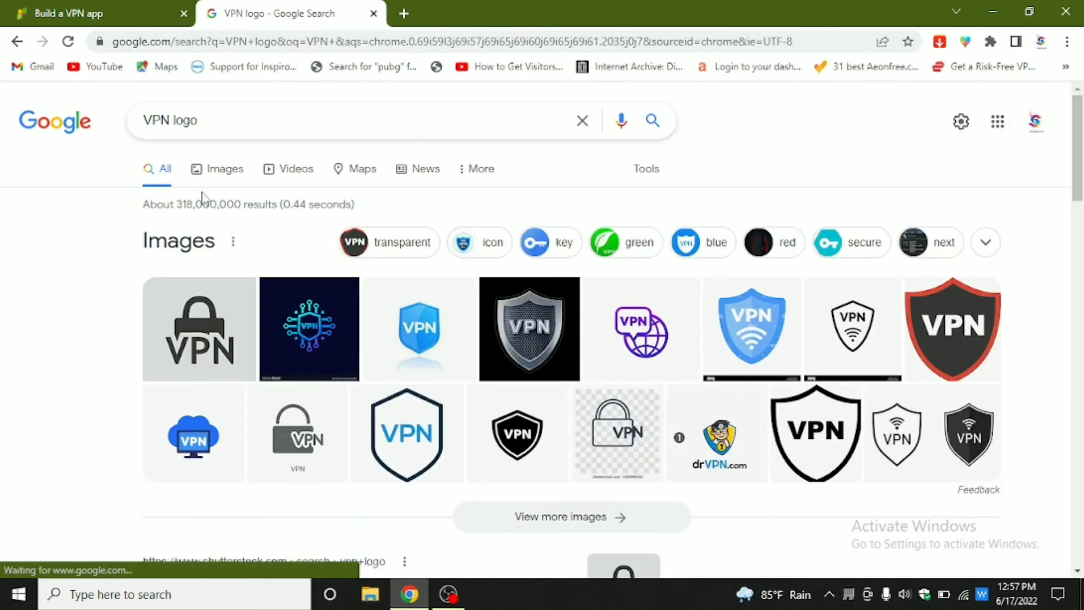
{"action": "left_click", "coordinate": [223, 172]}
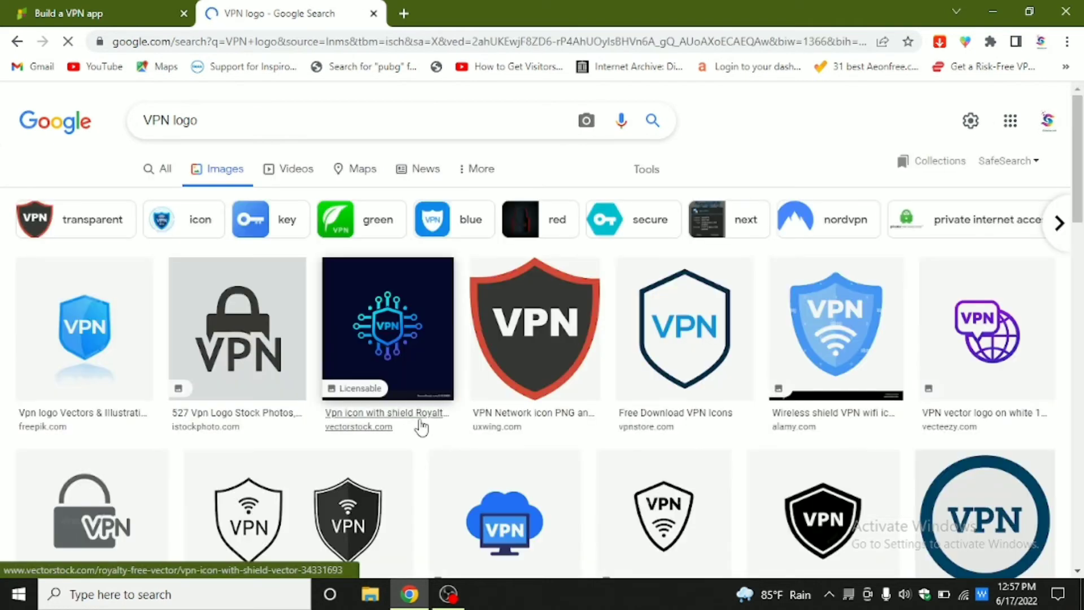
Save the blue rounded-square VPN shield image to the computer
{"action": "scroll", "coordinate": [412, 425], "scroll_direction": "down", "scroll_amount": 3}
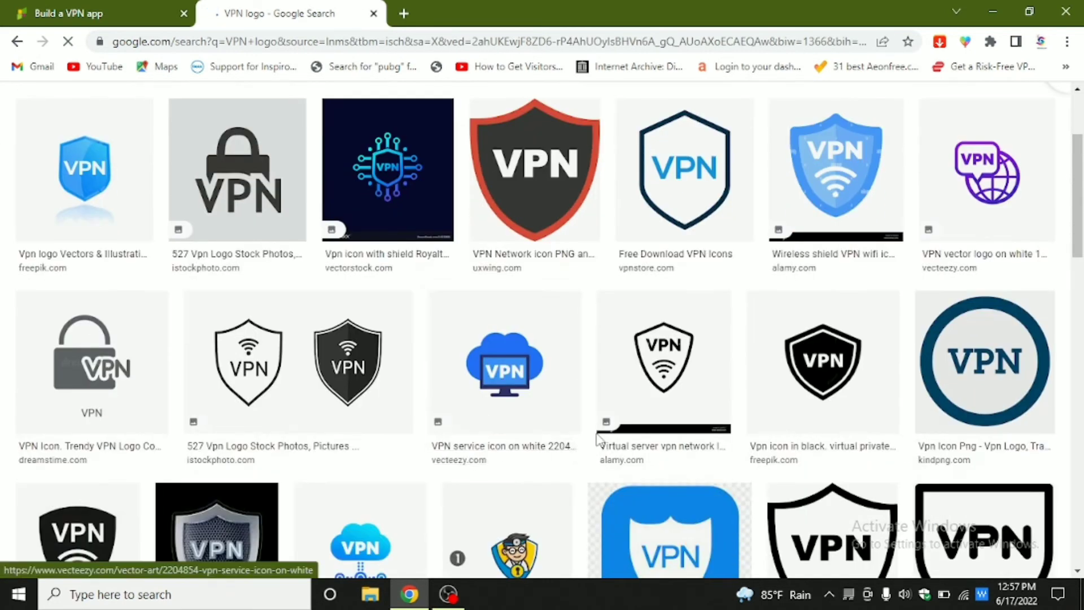
{"action": "scroll", "coordinate": [576, 415], "scroll_direction": "down", "scroll_amount": 3}
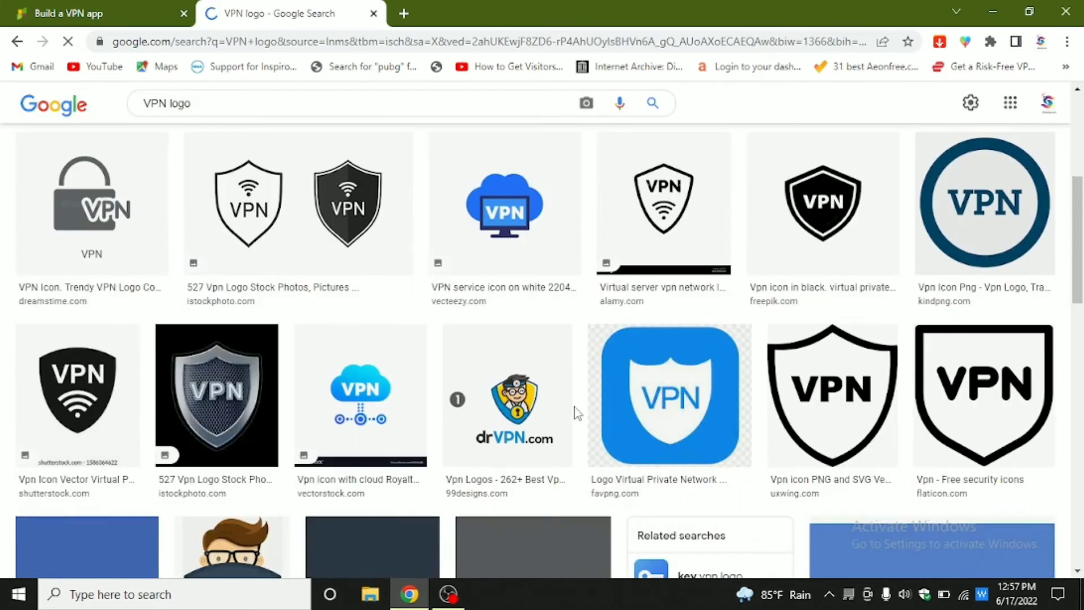
{"action": "right_click", "coordinate": [663, 390]}
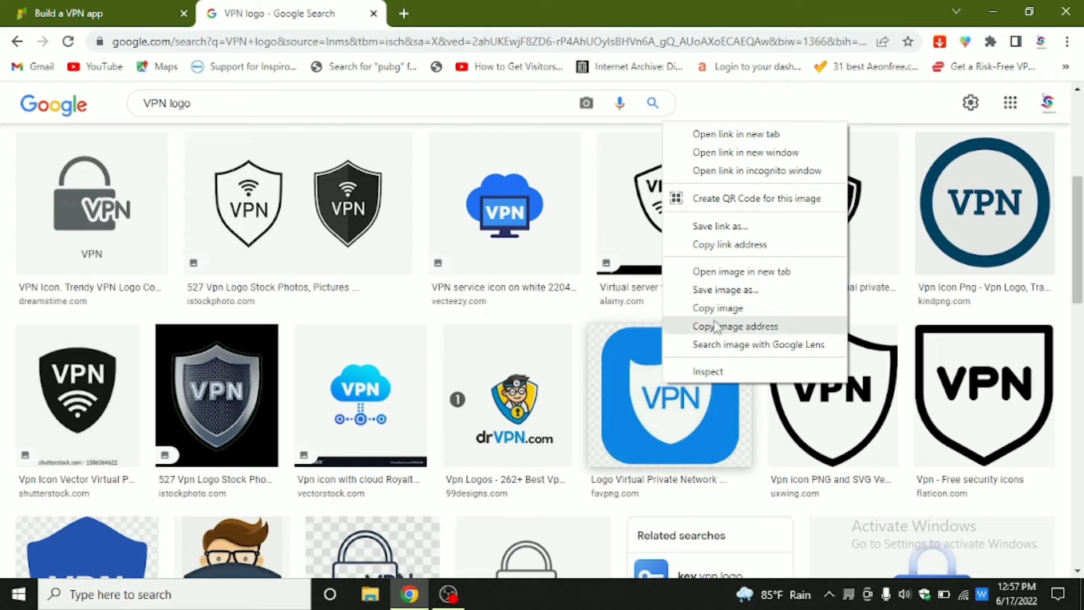
{"action": "left_click", "coordinate": [703, 291]}
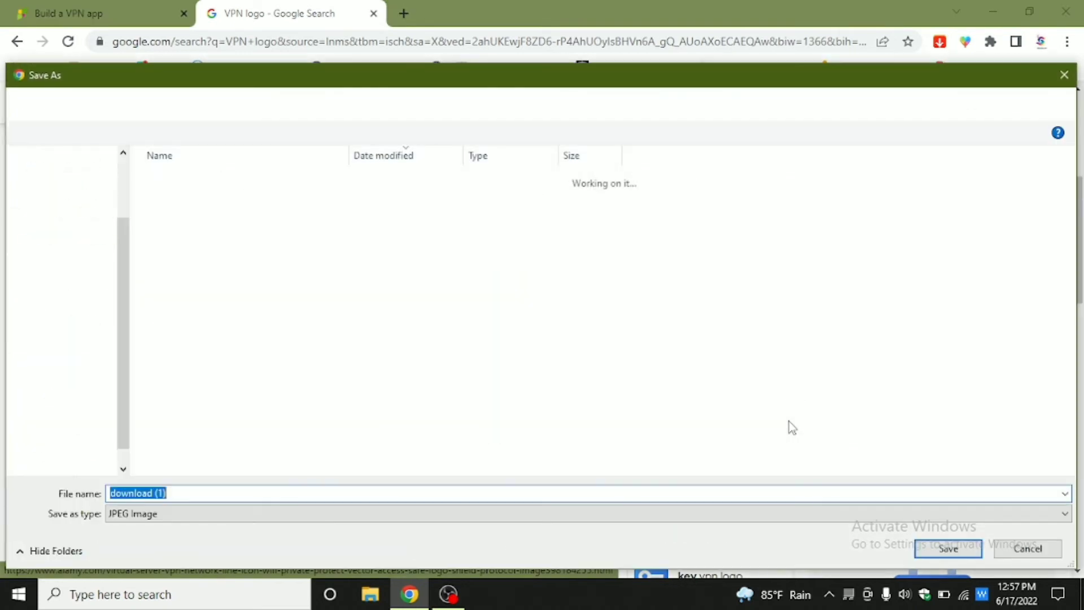
{"action": "left_click", "coordinate": [948, 548]}
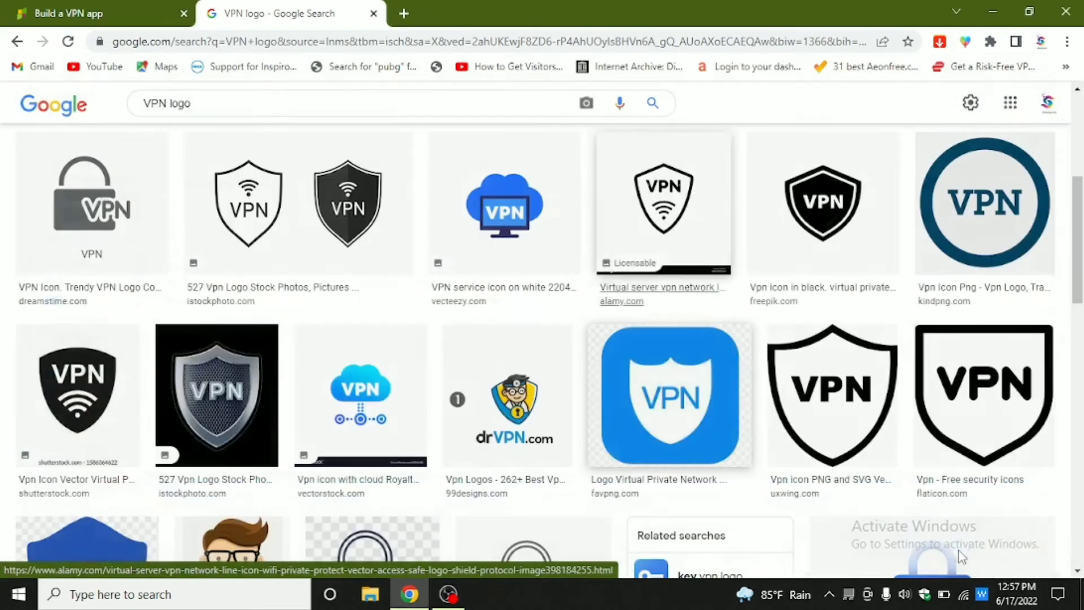
Open the remove.bg site in a new browser tab
{"action": "left_click", "coordinate": [404, 13]}
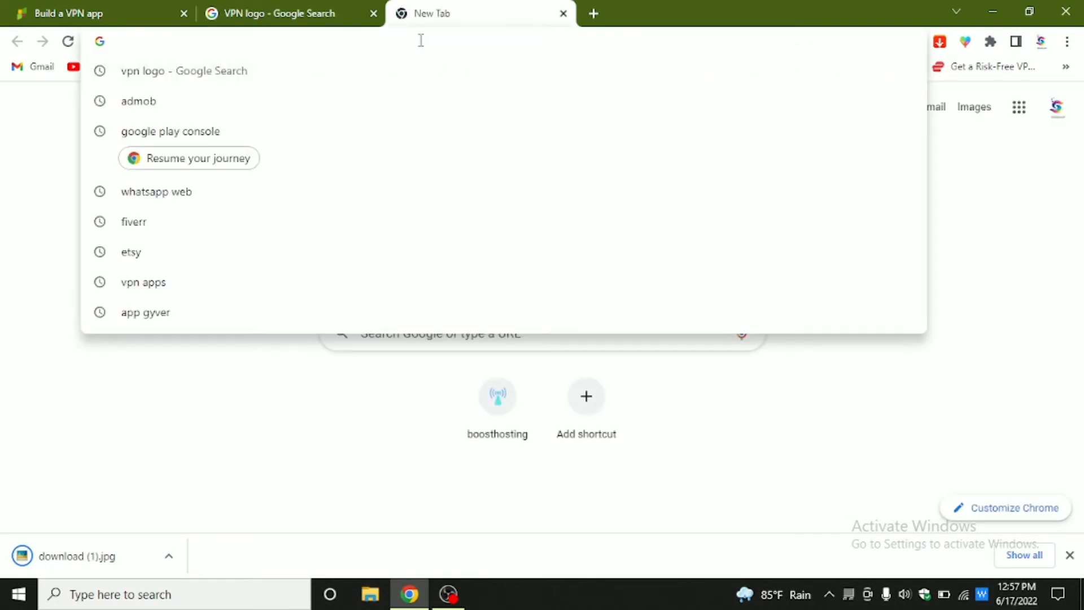
{"action": "type", "text": "image"}
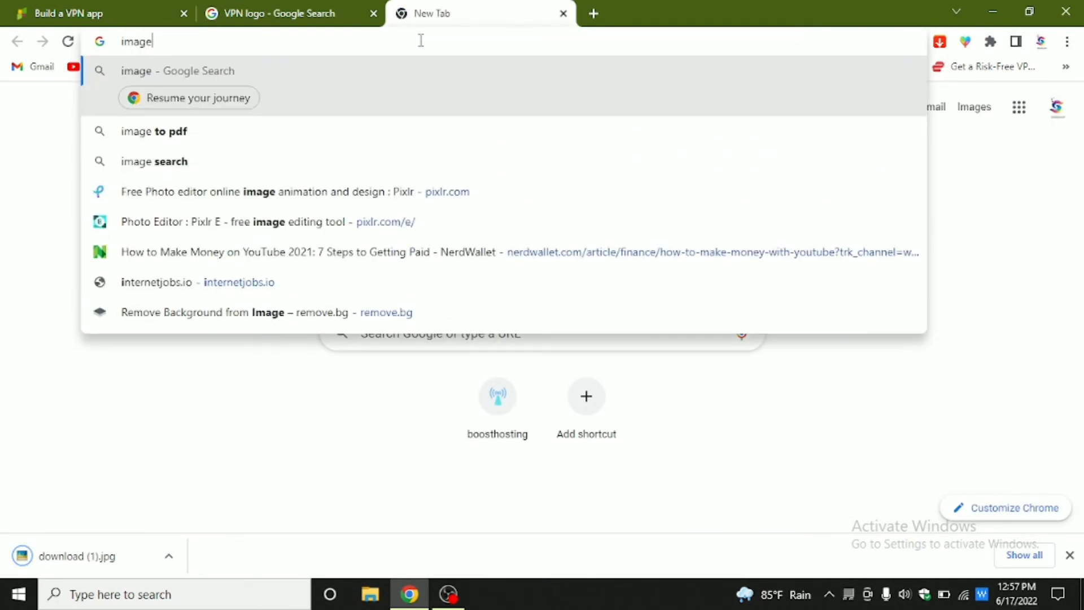
{"action": "key", "text": "Delete"}
{"action": "key", "text": "Delete"}
{"action": "key", "text": "Delete"}
{"action": "key", "text": "Delete"}
{"action": "key", "text": "Delete"}
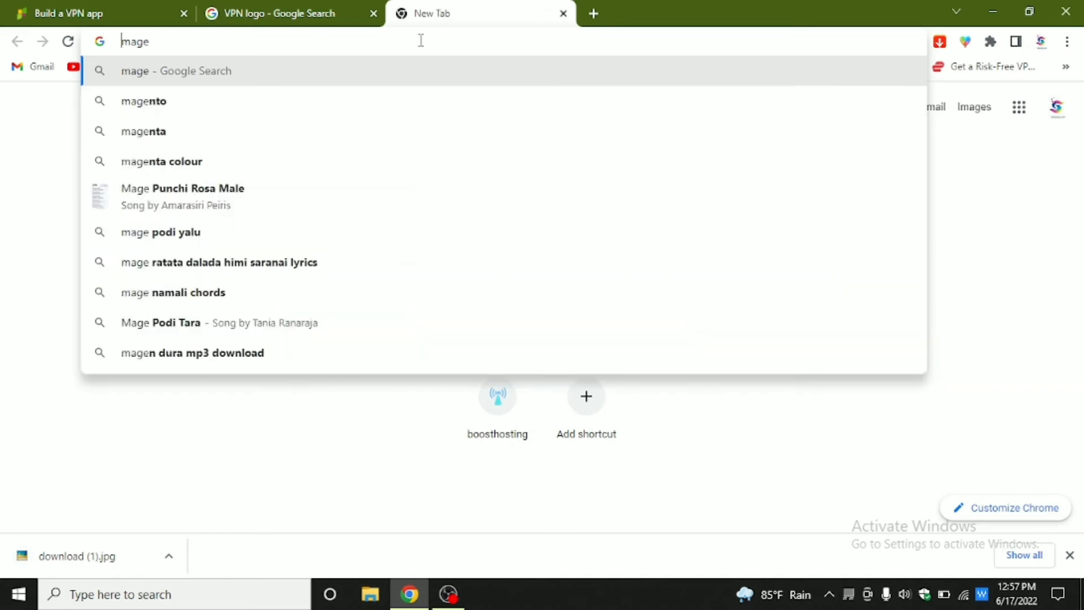
{"action": "type", "text": "remo"}
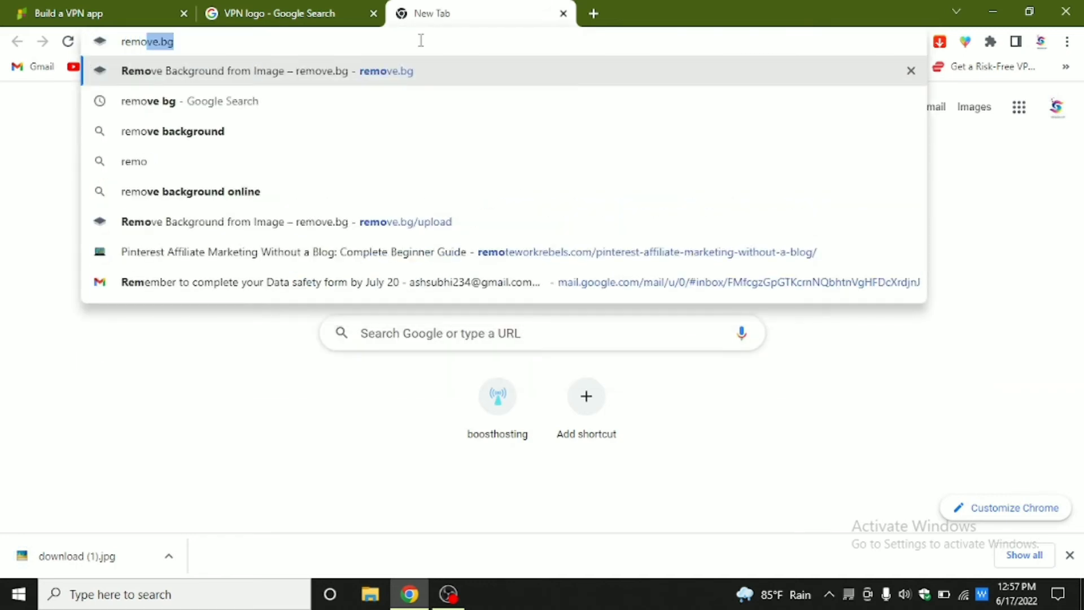
{"action": "key", "text": "Return"}
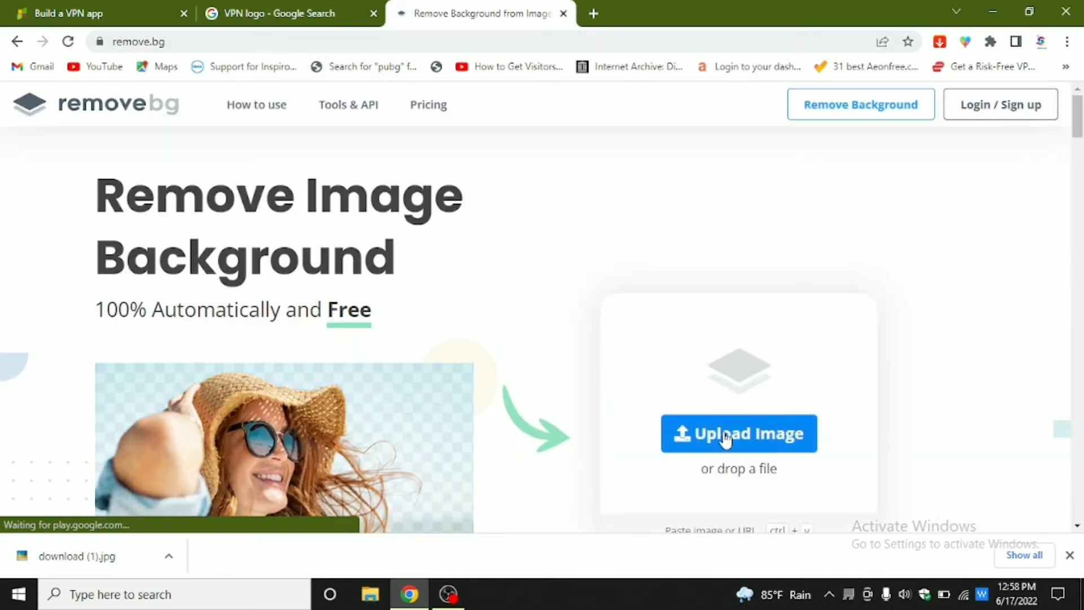
Strip the background from 'download (1)', save the PNG, and start the AppsGeyser custom-icon upload
{"action": "left_click", "coordinate": [723, 436]}
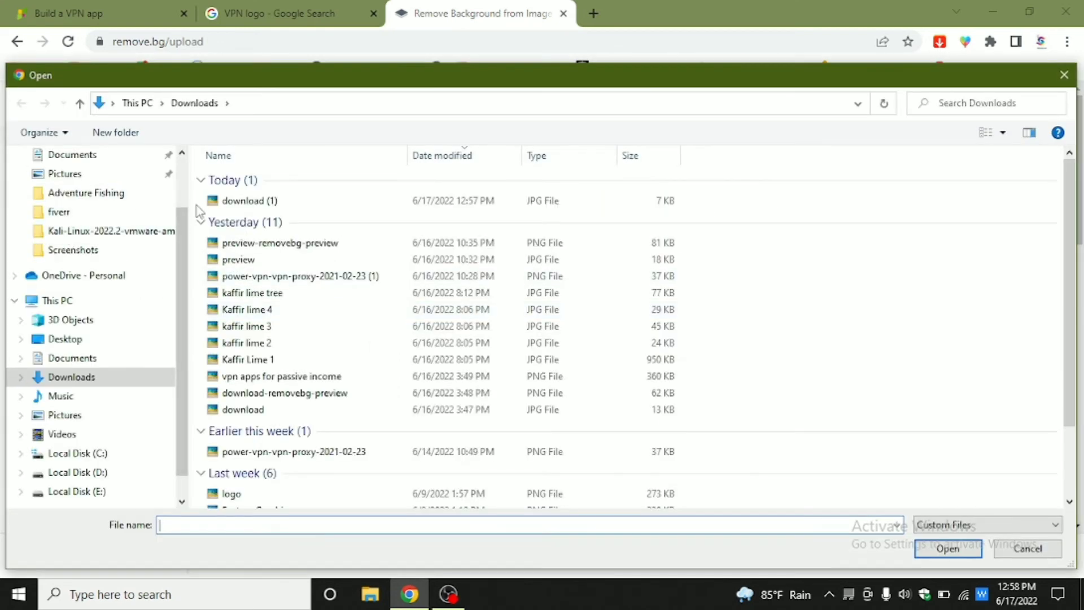
{"action": "left_click", "coordinate": [245, 201]}
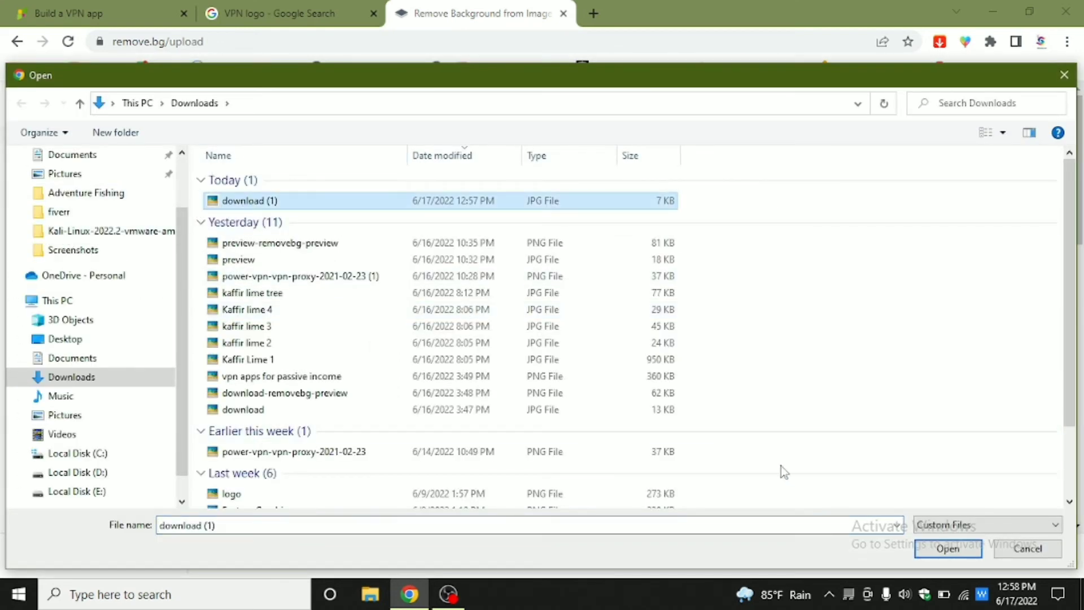
{"action": "left_click", "coordinate": [947, 548]}
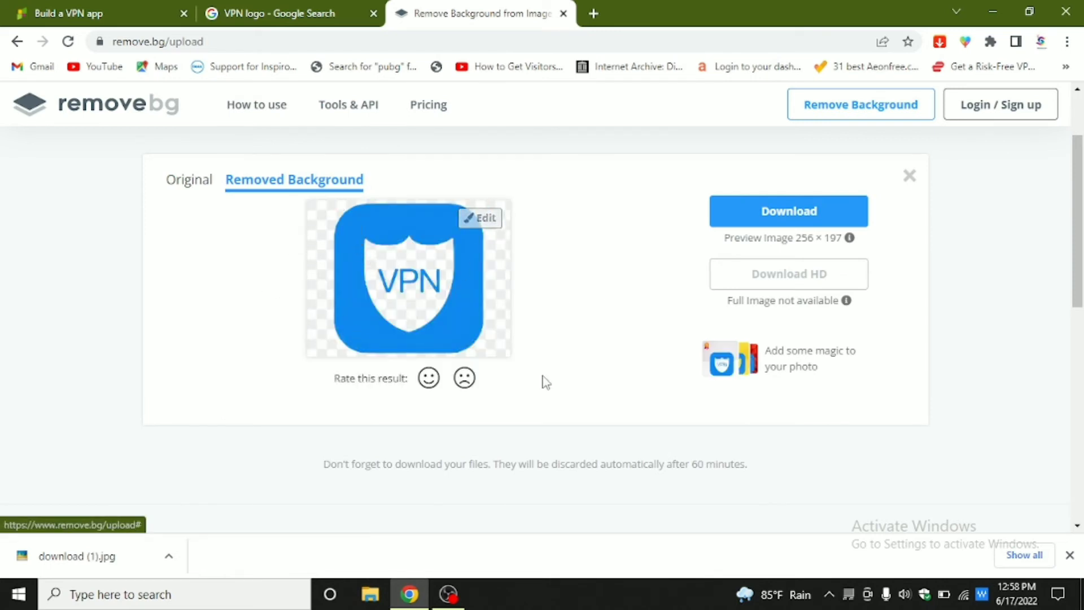
{"action": "left_click", "coordinate": [859, 217]}
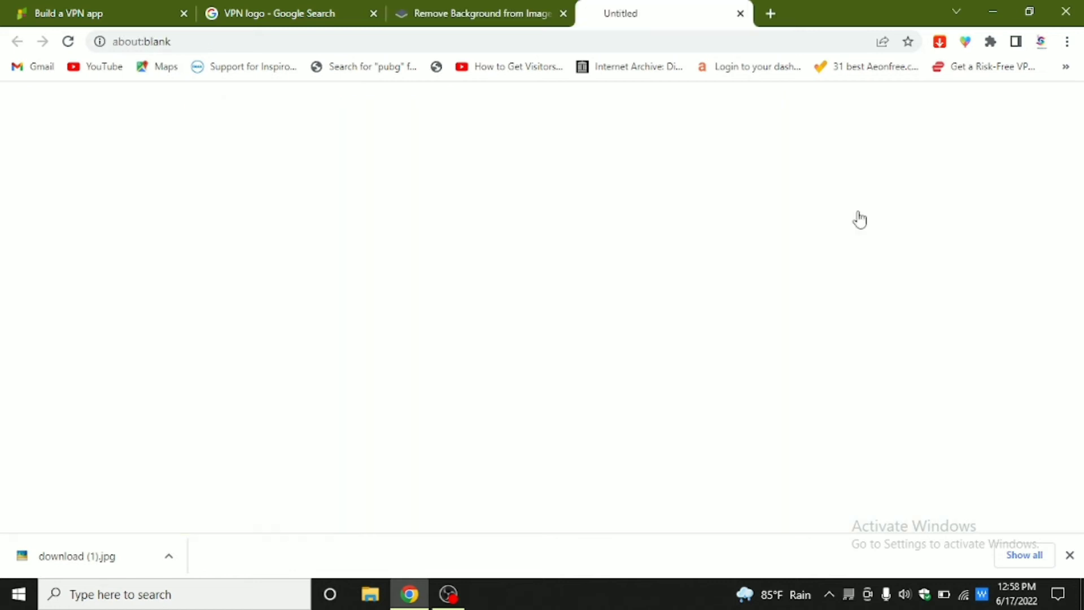
{"action": "left_click", "coordinate": [105, 12]}
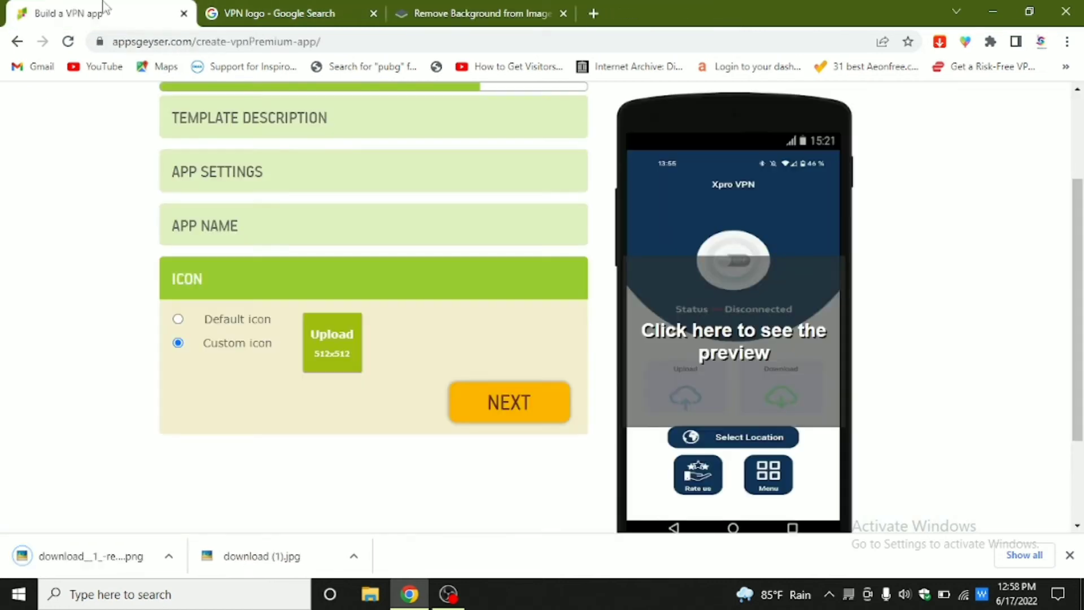
{"action": "left_click", "coordinate": [321, 355]}
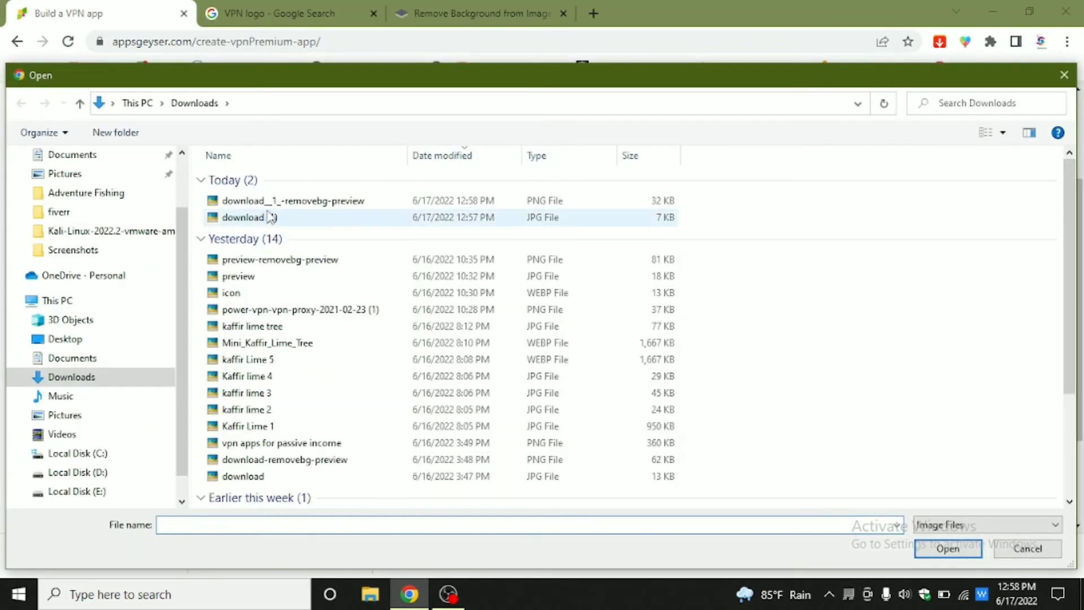
Load the removebg PNG as the app icon and accept the crop
{"action": "left_click", "coordinate": [270, 201]}
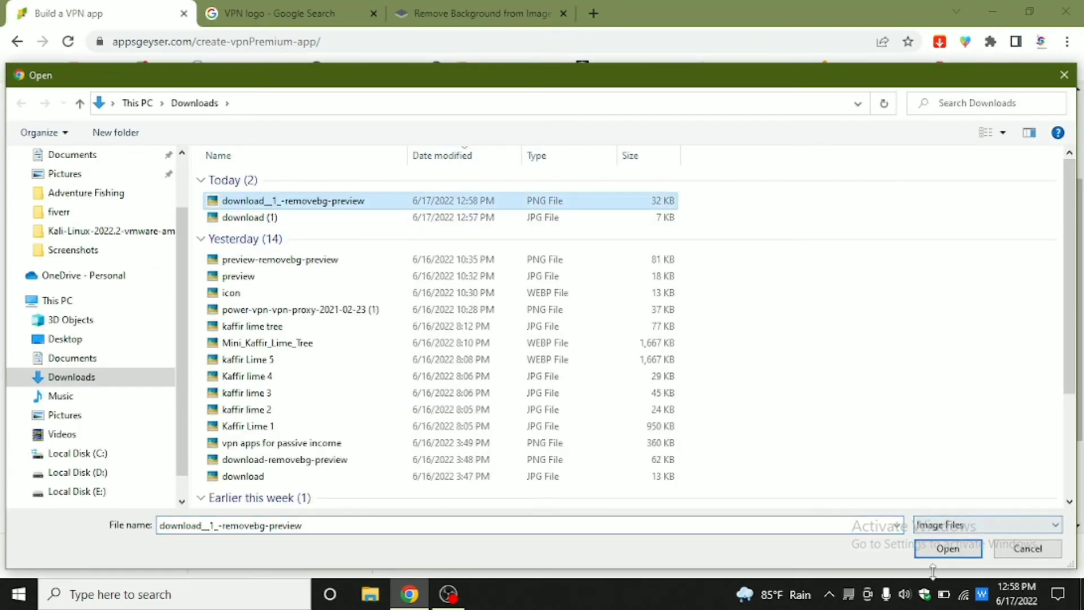
{"action": "left_click", "coordinate": [948, 548]}
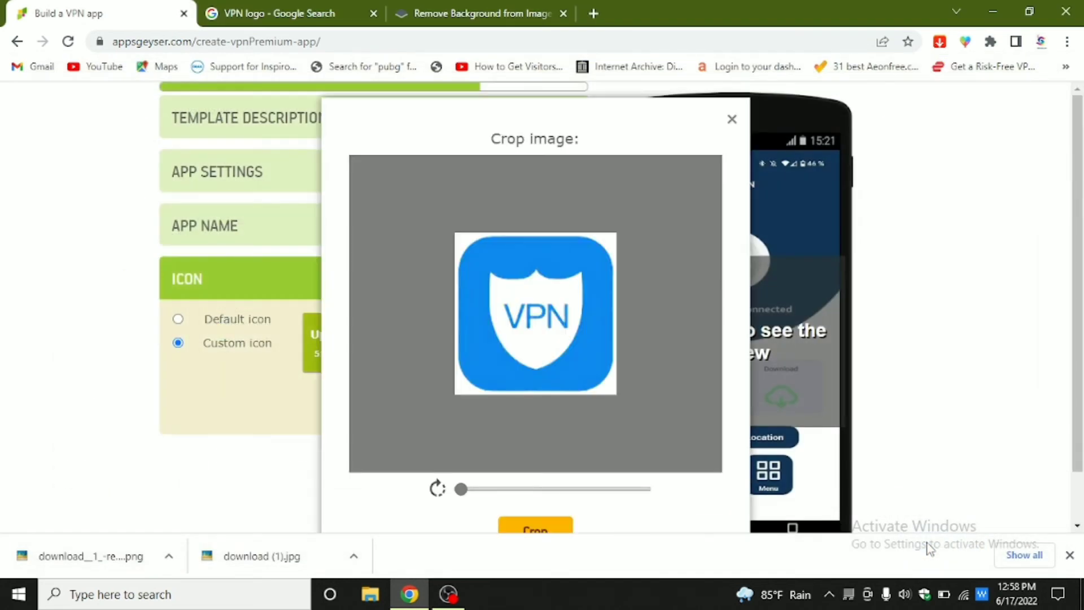
{"action": "scroll", "coordinate": [559, 494], "scroll_direction": "down", "scroll_amount": 2}
{"action": "left_click", "coordinate": [549, 484]}
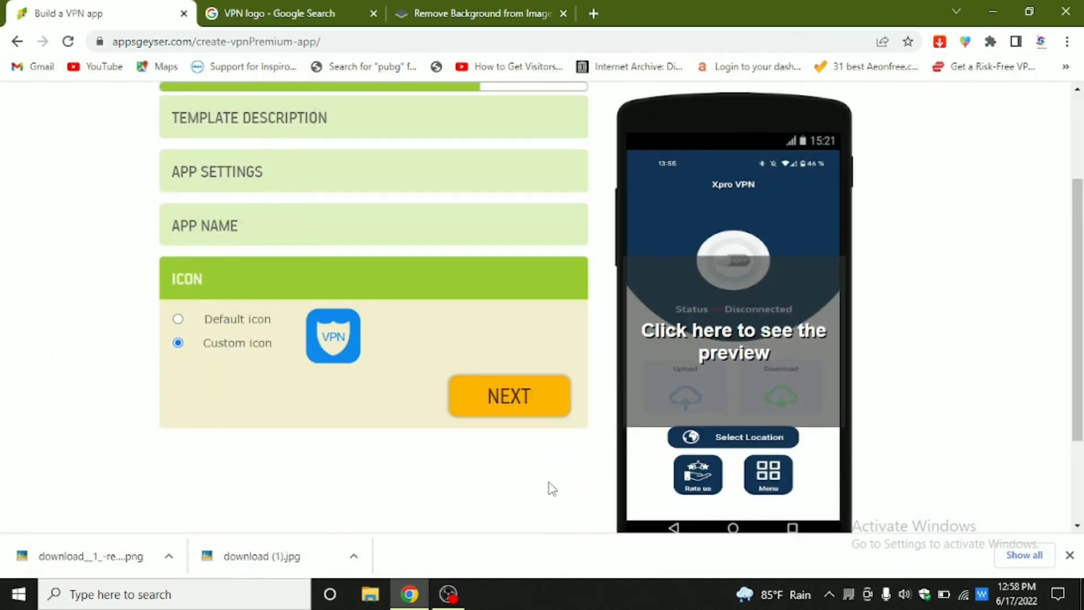
{"action": "left_click", "coordinate": [496, 406]}
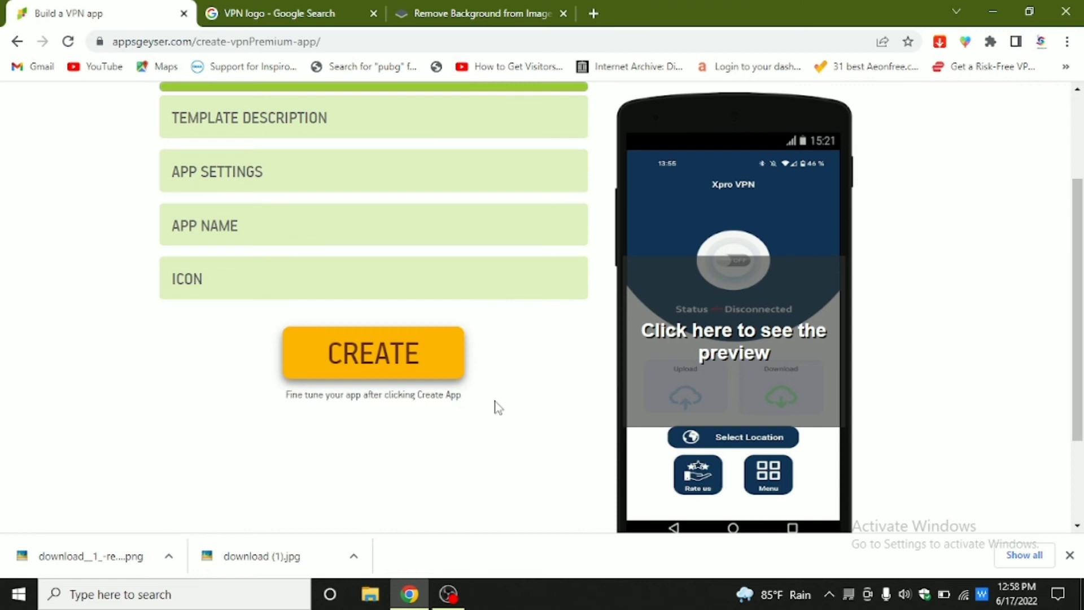
Review the template description and create the Super VPN app
{"action": "scroll", "coordinate": [259, 184], "scroll_direction": "up", "scroll_amount": 2}
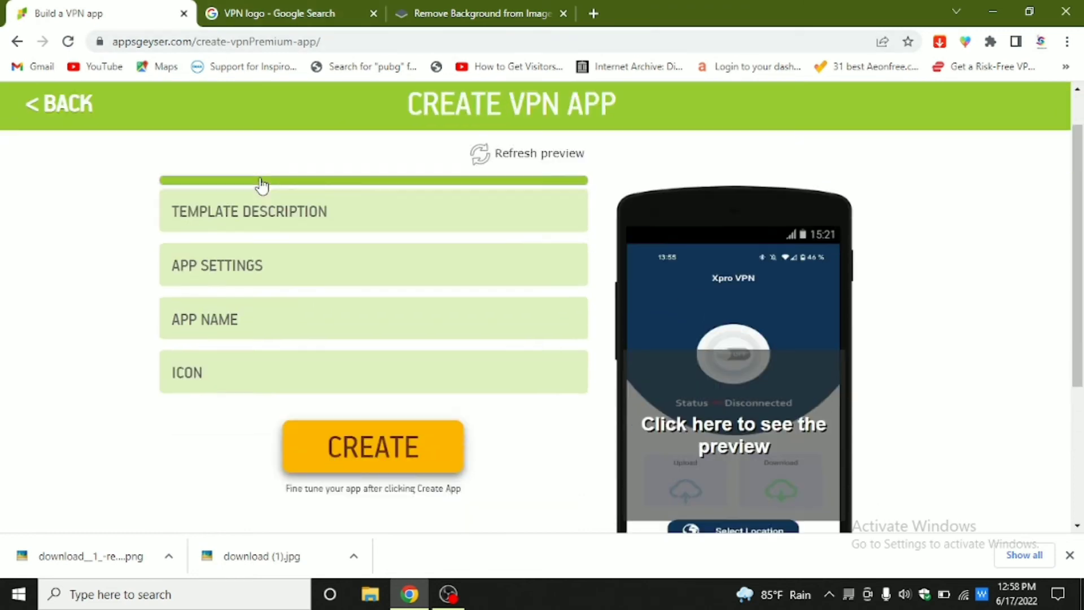
{"action": "scroll", "coordinate": [261, 184], "scroll_direction": "down", "scroll_amount": 1}
{"action": "left_click", "coordinate": [262, 192]}
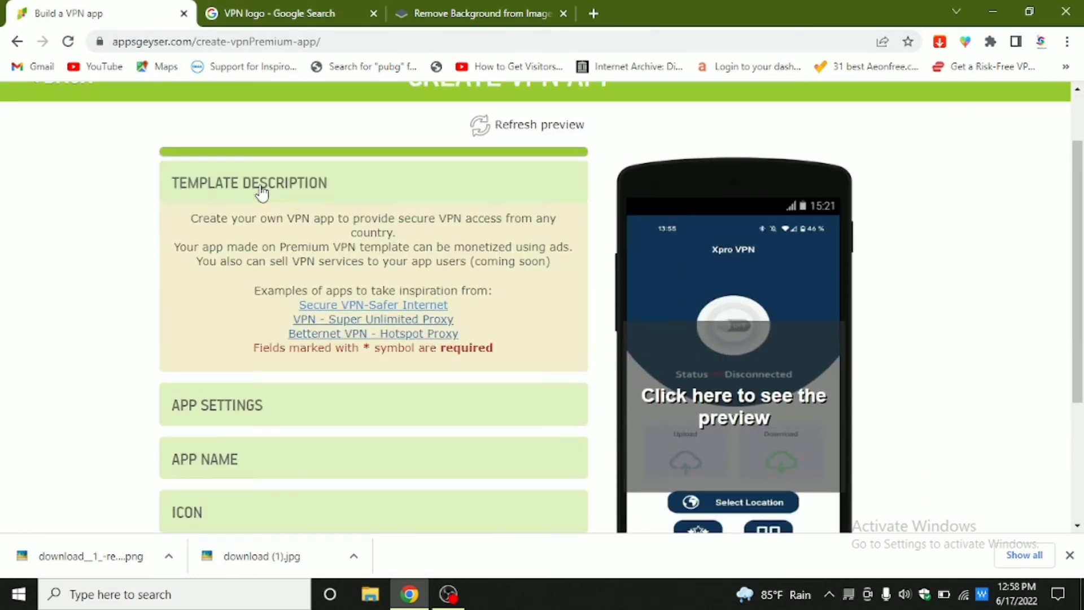
{"action": "left_click", "coordinate": [259, 187]}
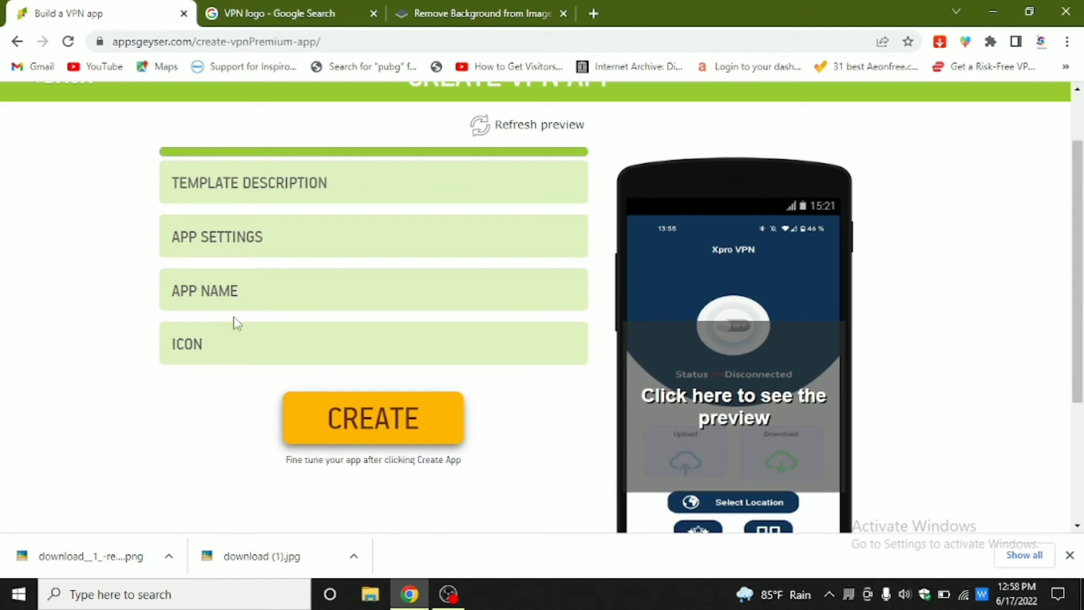
{"action": "left_click", "coordinate": [415, 421]}
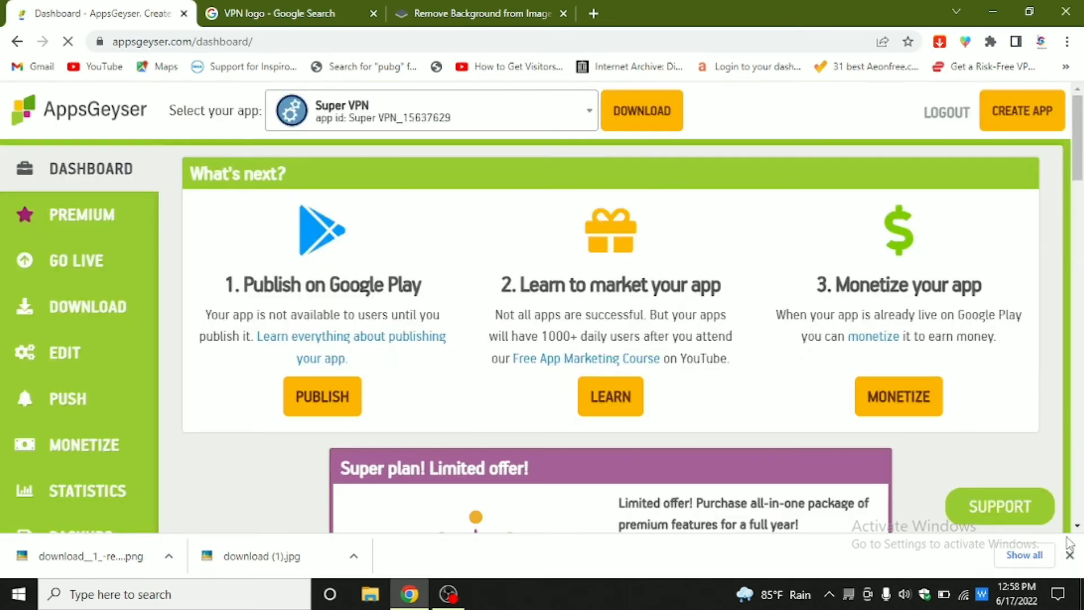
From the dashboard's Download options, rebuild Super VPN and download the new .apk
{"action": "left_click", "coordinate": [1068, 555]}
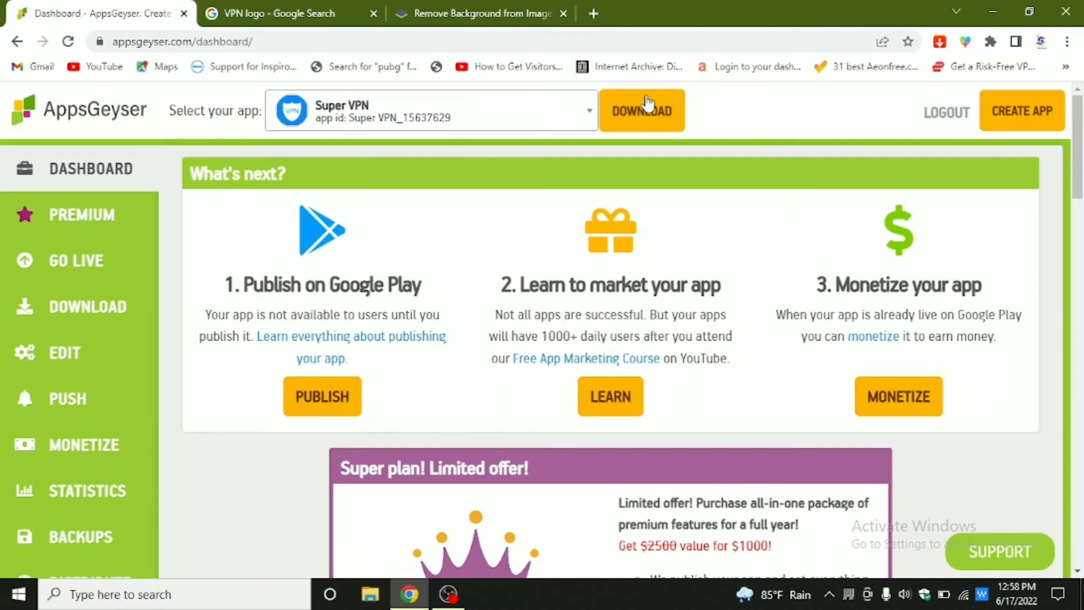
{"action": "left_click", "coordinate": [644, 123]}
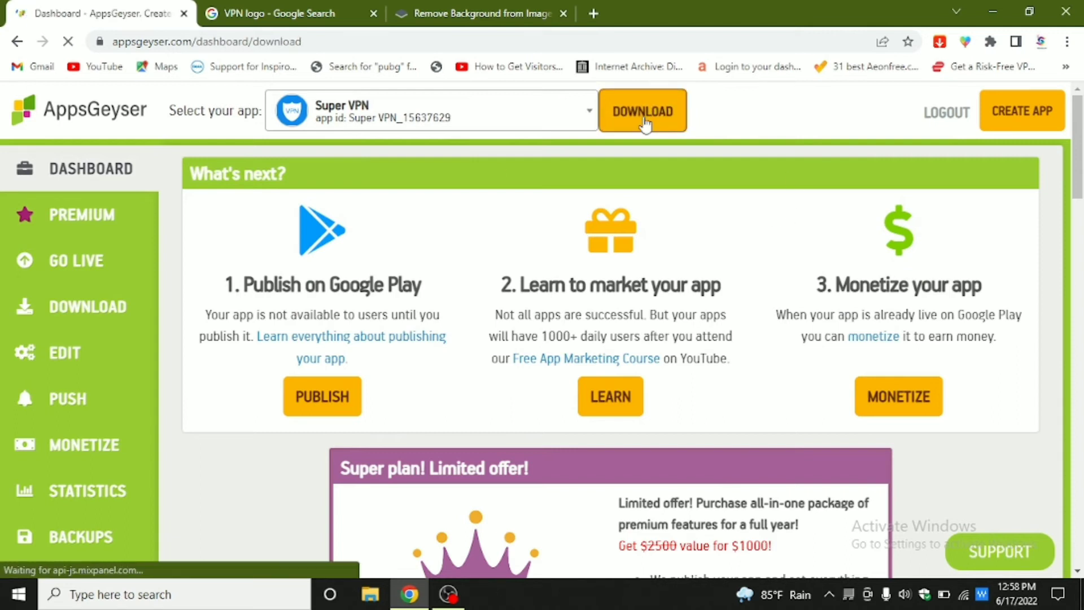
{"action": "scroll", "coordinate": [588, 452], "scroll_direction": "down", "scroll_amount": 3}
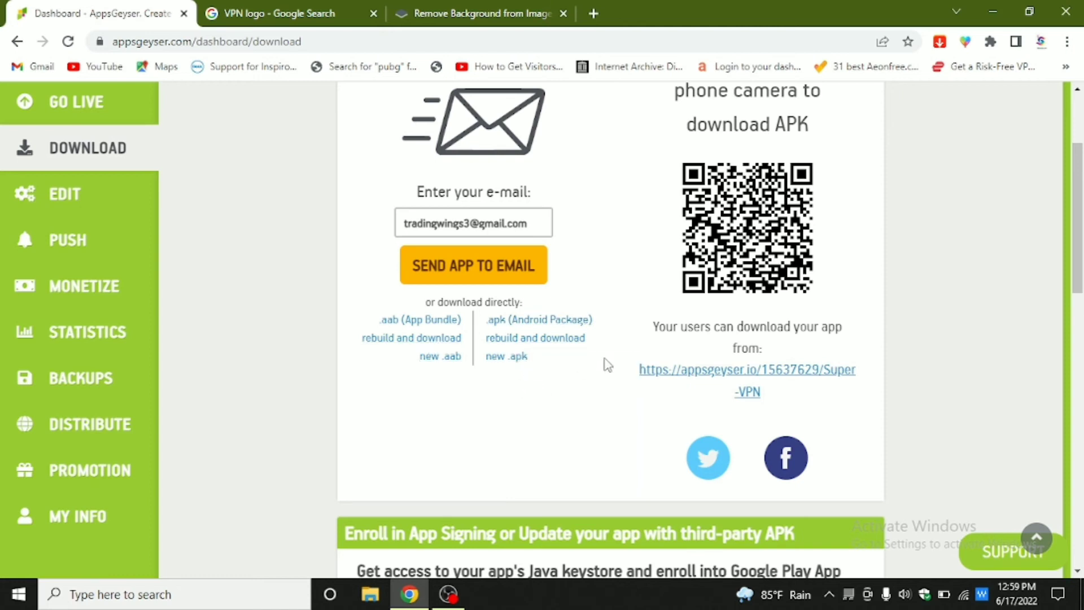
{"action": "left_click", "coordinate": [515, 343]}
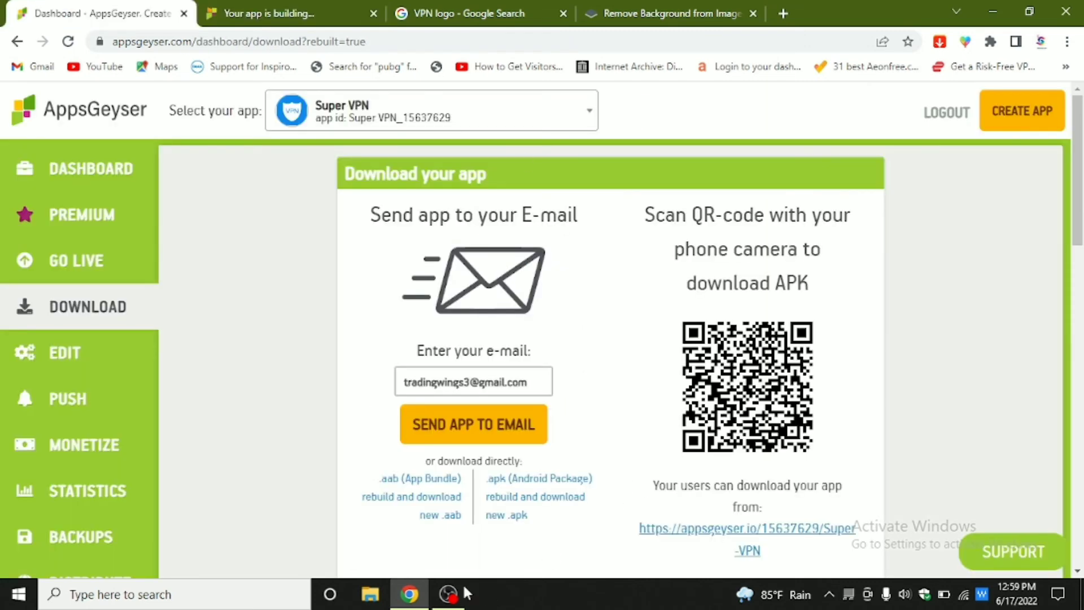
{"action": "scroll", "coordinate": [396, 479], "scroll_direction": "down", "scroll_amount": 4}
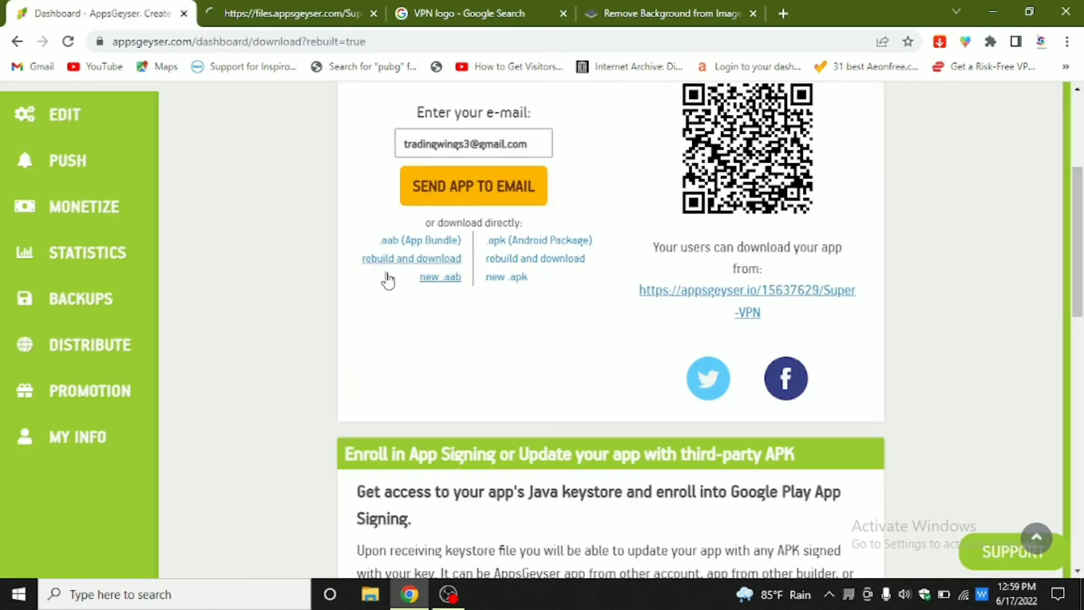
{"action": "left_click", "coordinate": [355, 7]}
{"action": "left_click", "coordinate": [73, 8]}
{"action": "left_click", "coordinate": [226, 8]}
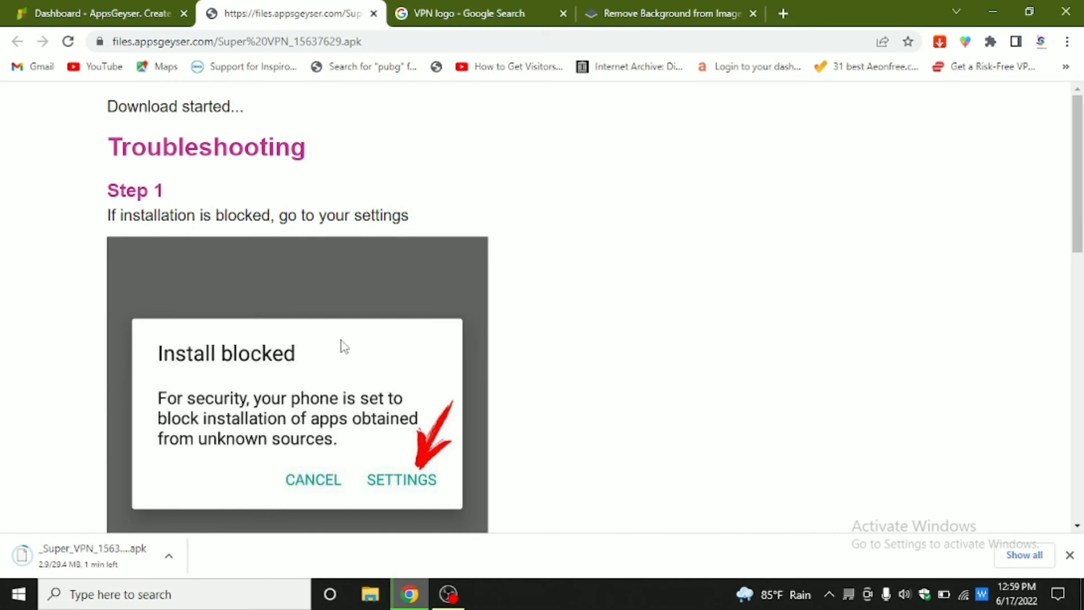
{"action": "scroll", "coordinate": [343, 346], "scroll_direction": "down", "scroll_amount": 10}
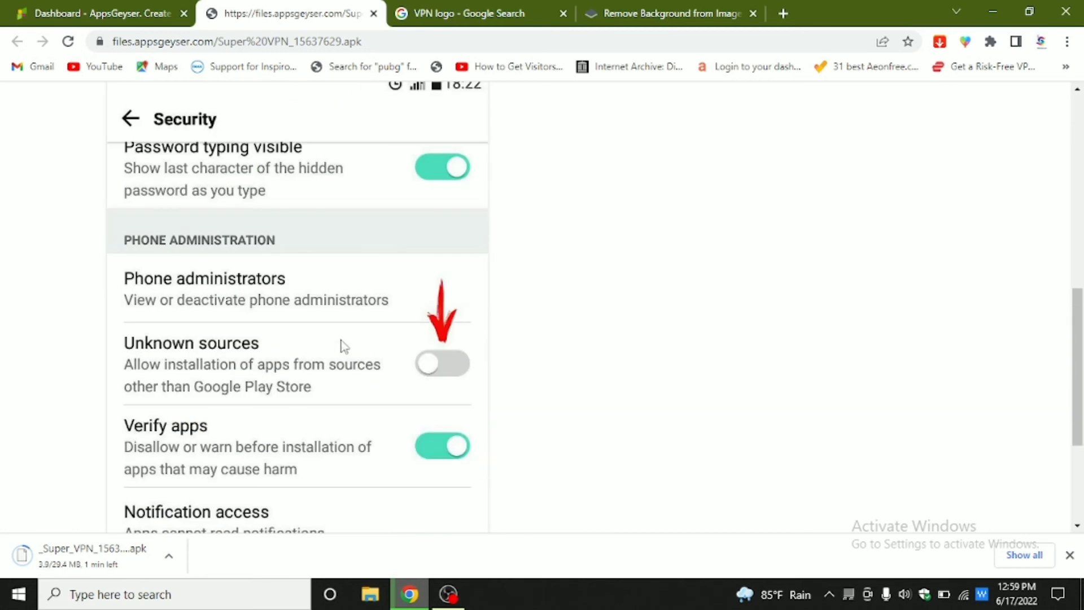
{"action": "scroll", "coordinate": [344, 346], "scroll_direction": "down", "scroll_amount": 4}
{"action": "scroll", "coordinate": [364, 345], "scroll_direction": "up", "scroll_amount": 10}
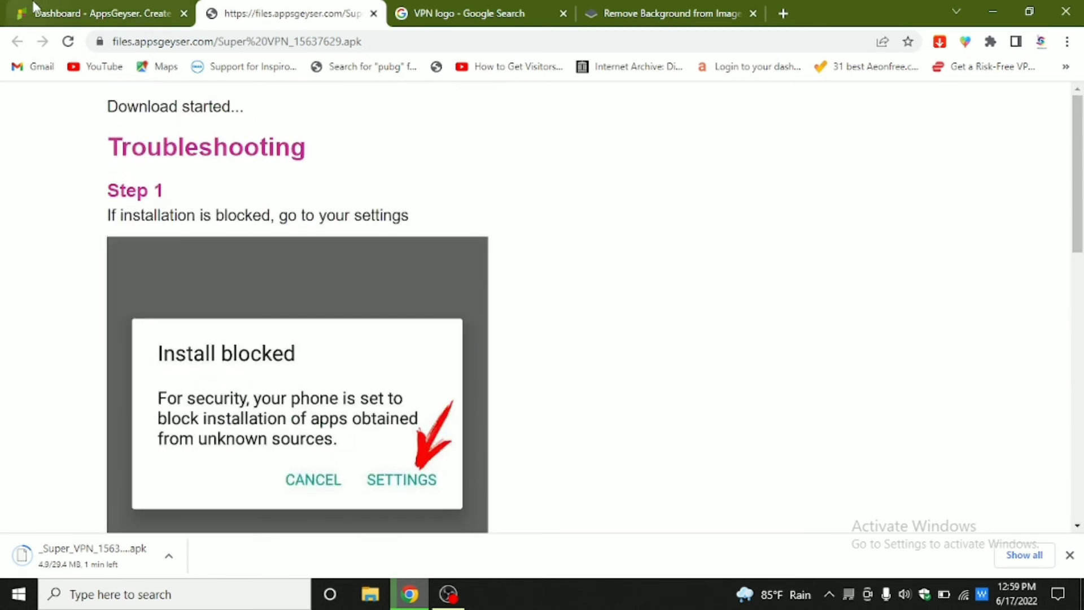
{"action": "left_click", "coordinate": [34, 11]}
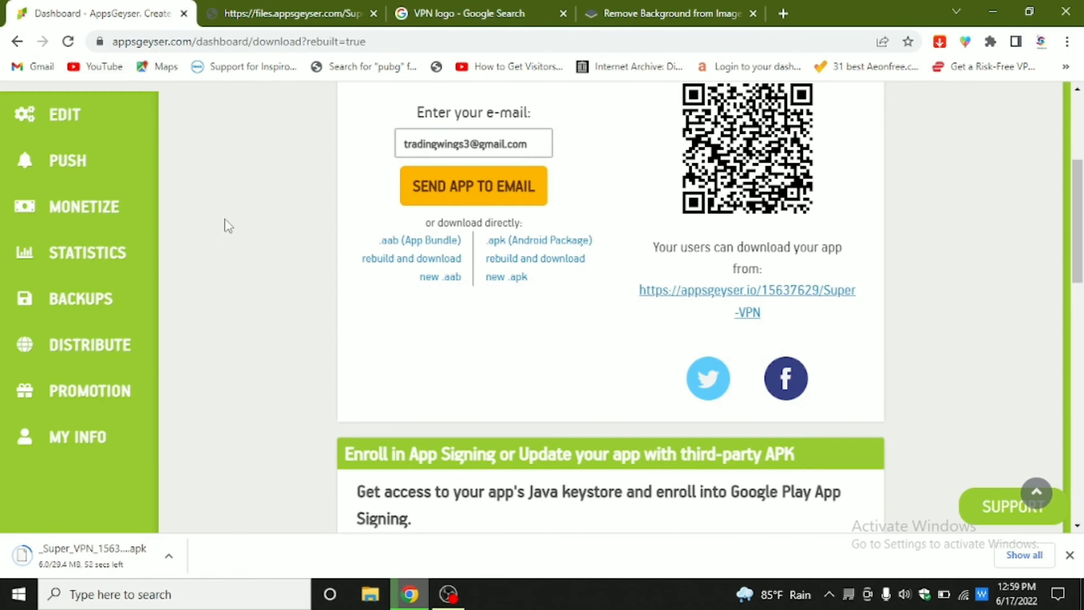
{"action": "scroll", "coordinate": [212, 224], "scroll_direction": "up", "scroll_amount": 4}
{"action": "scroll", "coordinate": [275, 256], "scroll_direction": "down", "scroll_amount": 3}
Open the Super VPN Monetize page and scroll through its settings
{"action": "left_click", "coordinate": [72, 289]}
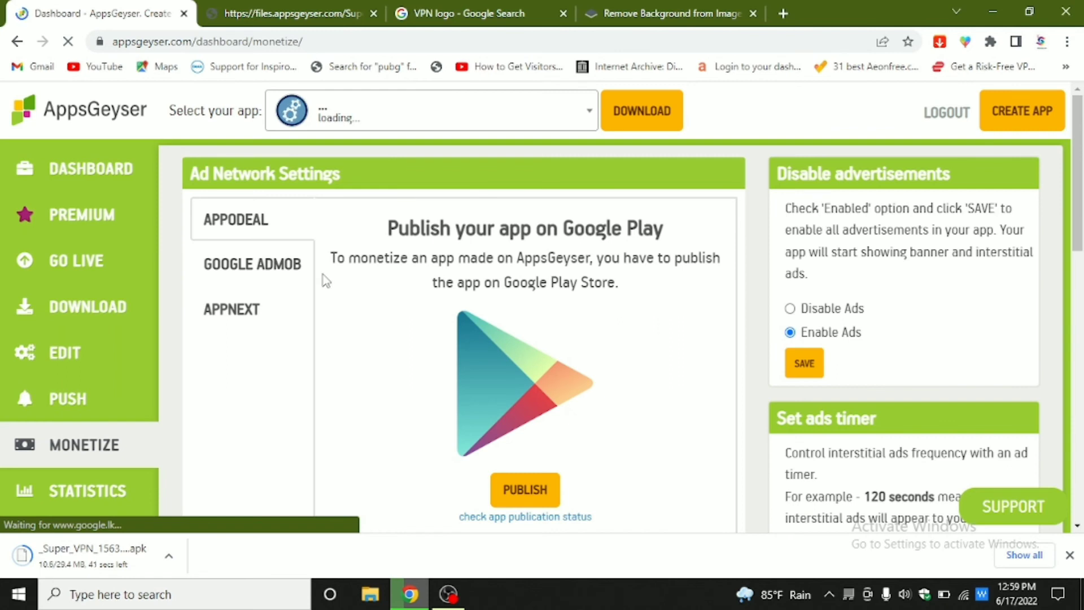
{"action": "scroll", "coordinate": [326, 281], "scroll_direction": "down", "scroll_amount": 3}
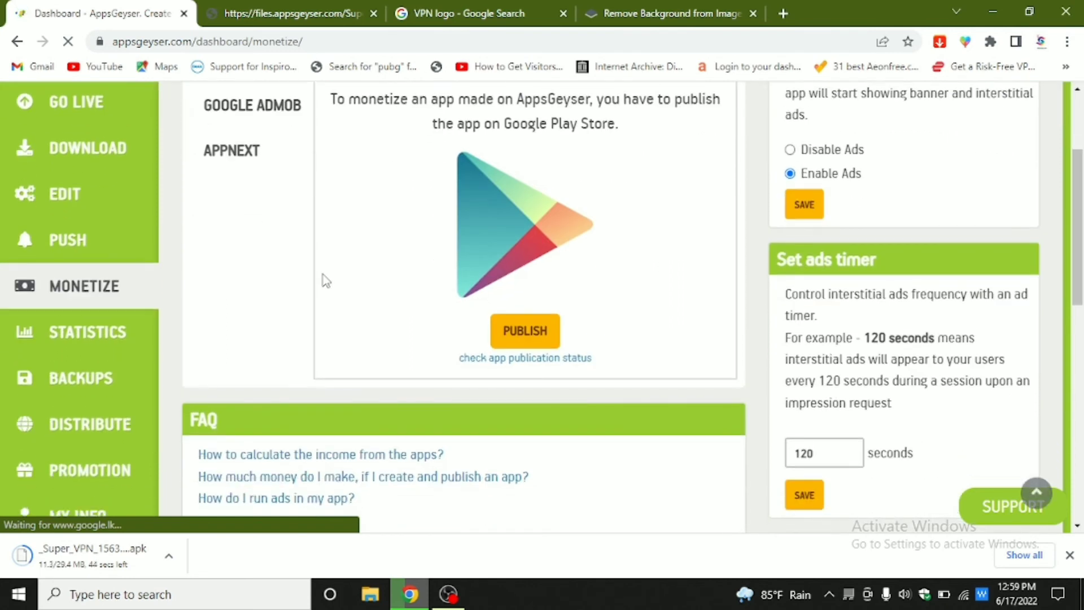
{"action": "scroll", "coordinate": [326, 281], "scroll_direction": "down", "scroll_amount": 4}
{"action": "scroll", "coordinate": [325, 280], "scroll_direction": "up", "scroll_amount": 7}
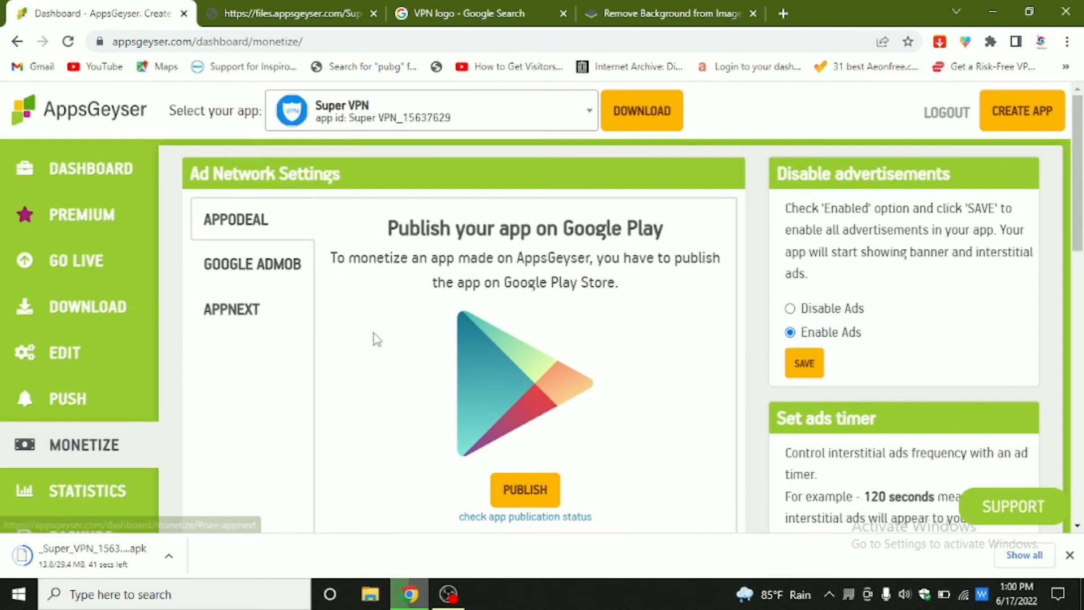
{"action": "scroll", "coordinate": [374, 333], "scroll_direction": "down", "scroll_amount": 3}
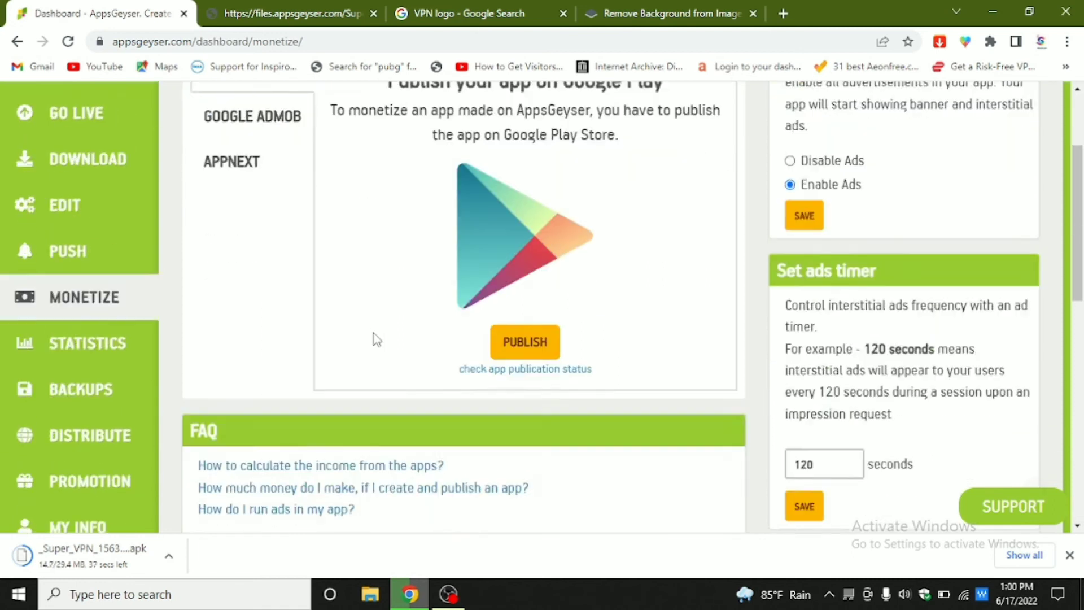
Check the app's Google Play publication status, which reads app not published
{"action": "left_click", "coordinate": [461, 357]}
{"action": "scroll", "coordinate": [450, 339], "scroll_direction": "down", "scroll_amount": 7}
{"action": "scroll", "coordinate": [417, 325], "scroll_direction": "up", "scroll_amount": 7}
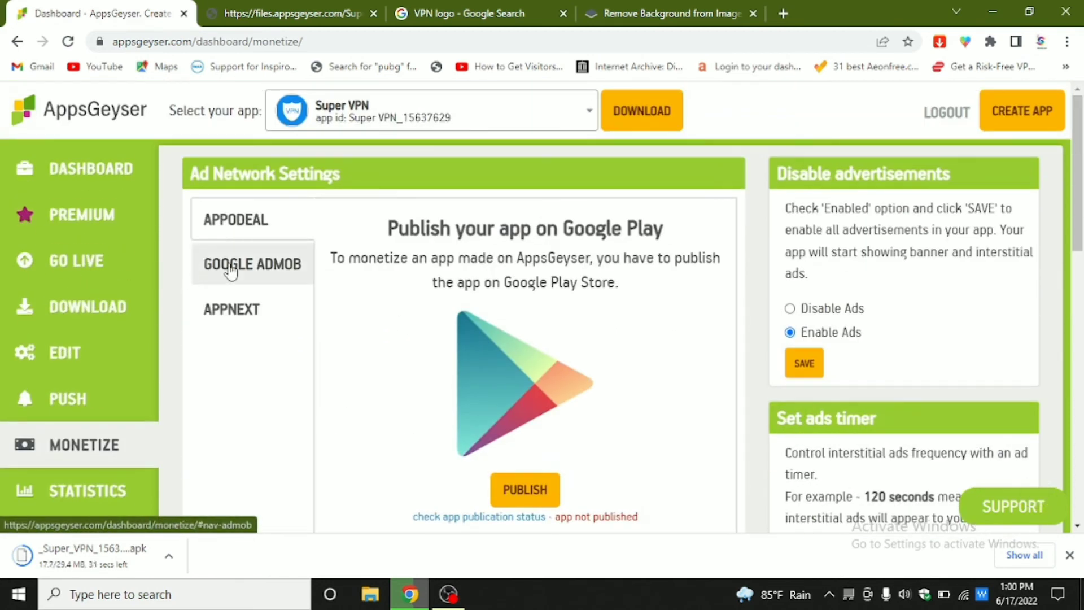
{"action": "scroll", "coordinate": [418, 237], "scroll_direction": "down", "scroll_amount": 6}
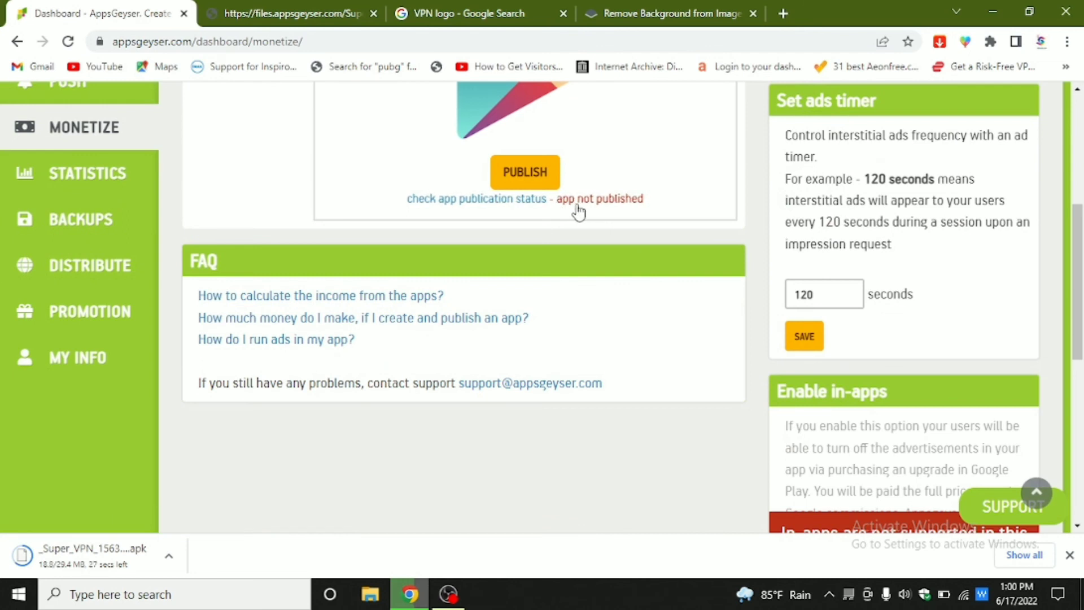
{"action": "scroll", "coordinate": [576, 211], "scroll_direction": "up", "scroll_amount": 4}
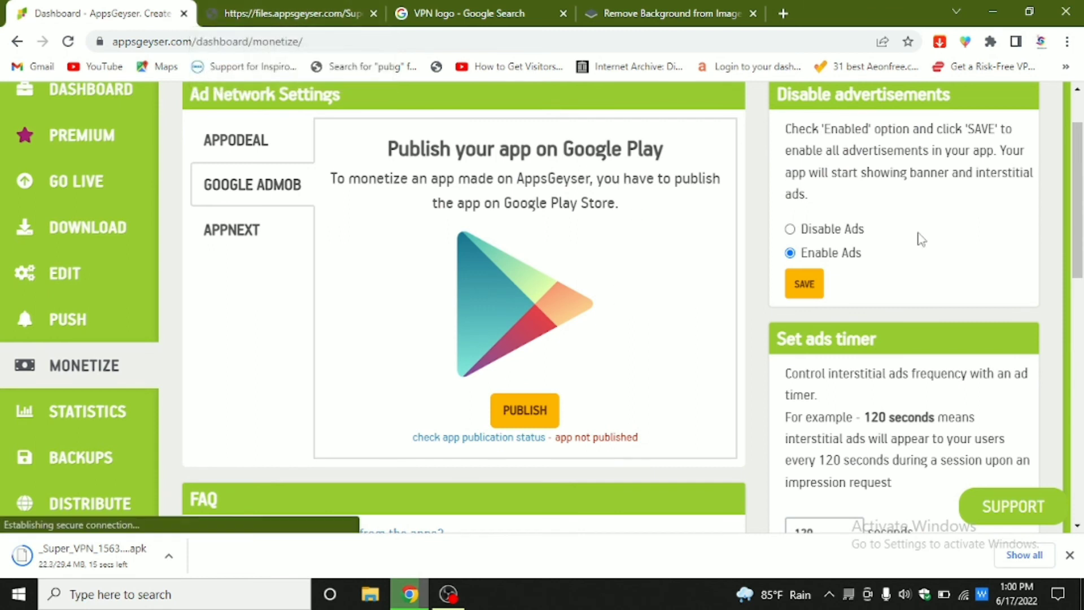
{"action": "scroll", "coordinate": [850, 190], "scroll_direction": "down", "scroll_amount": 1}
{"action": "scroll", "coordinate": [849, 190], "scroll_direction": "down", "scroll_amount": 7}
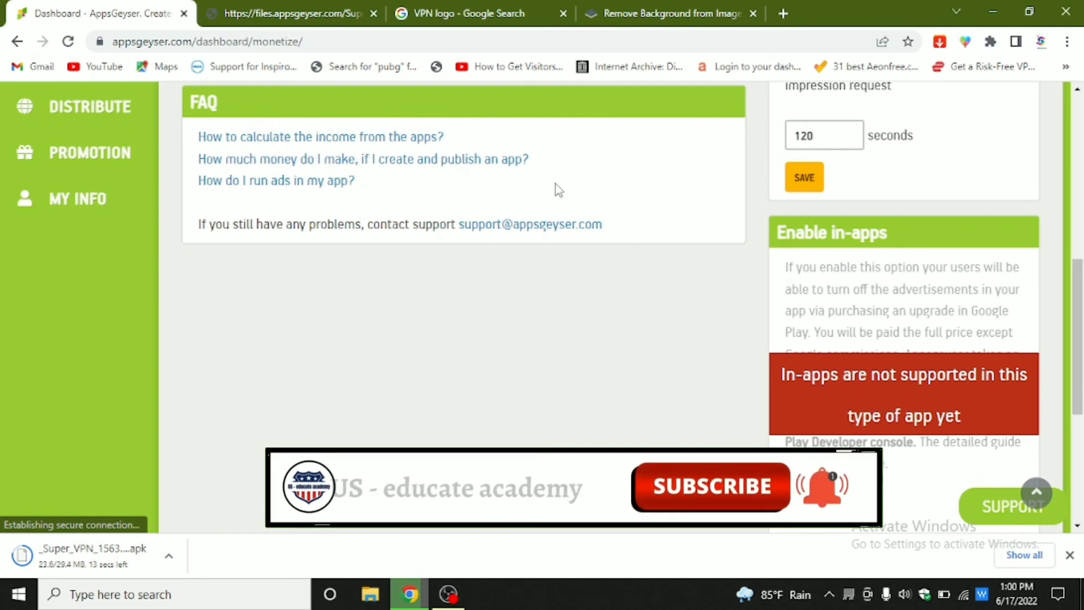
{"action": "scroll", "coordinate": [557, 188], "scroll_direction": "up", "scroll_amount": 8}
{"action": "scroll", "coordinate": [133, 392], "scroll_direction": "down", "scroll_amount": 4}
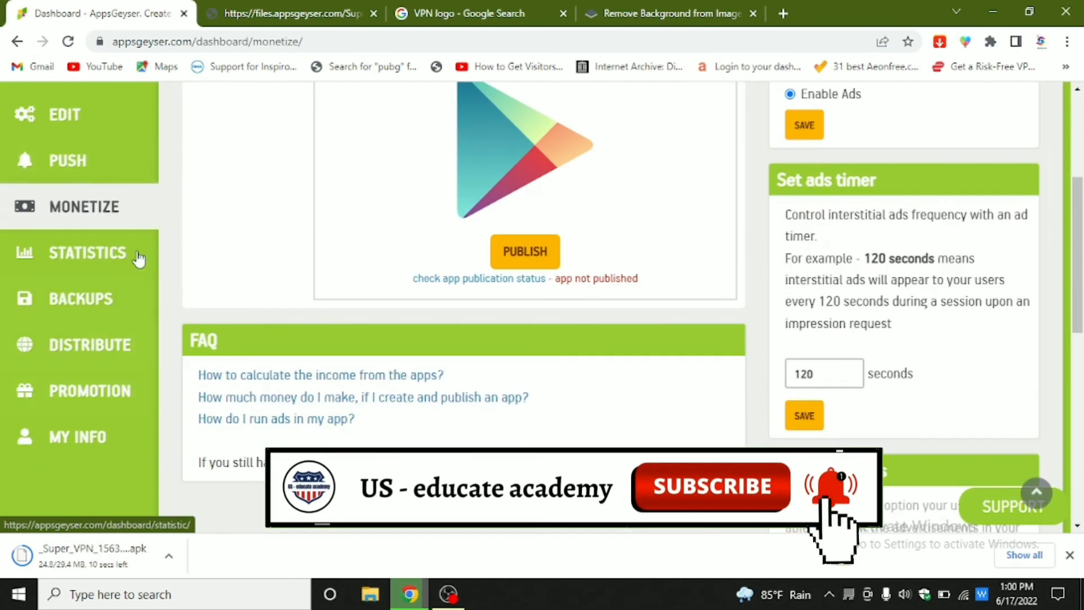
{"action": "scroll", "coordinate": [238, 249], "scroll_direction": "up", "scroll_amount": 4}
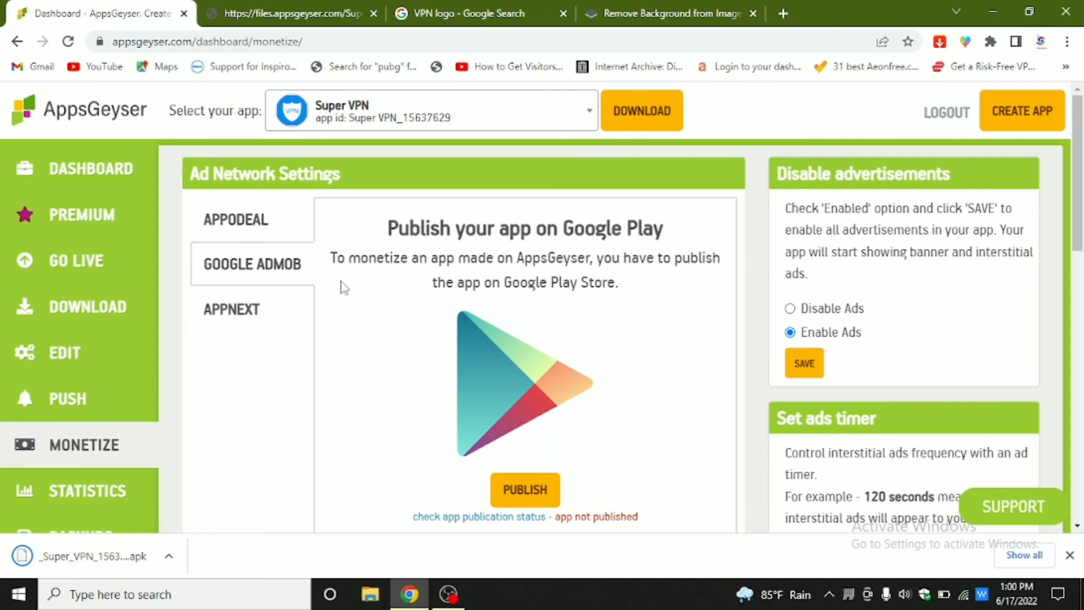
Open the Premium page and dismiss its welcome tour
{"action": "left_click", "coordinate": [85, 229]}
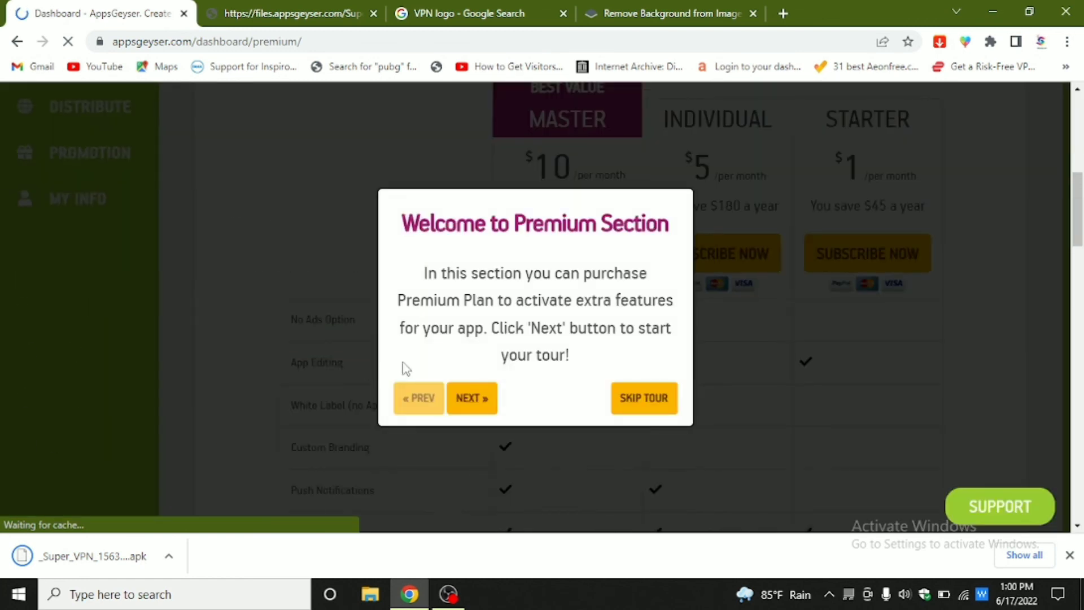
{"action": "left_click", "coordinate": [623, 391]}
{"action": "scroll", "coordinate": [625, 362], "scroll_direction": "up", "scroll_amount": 3}
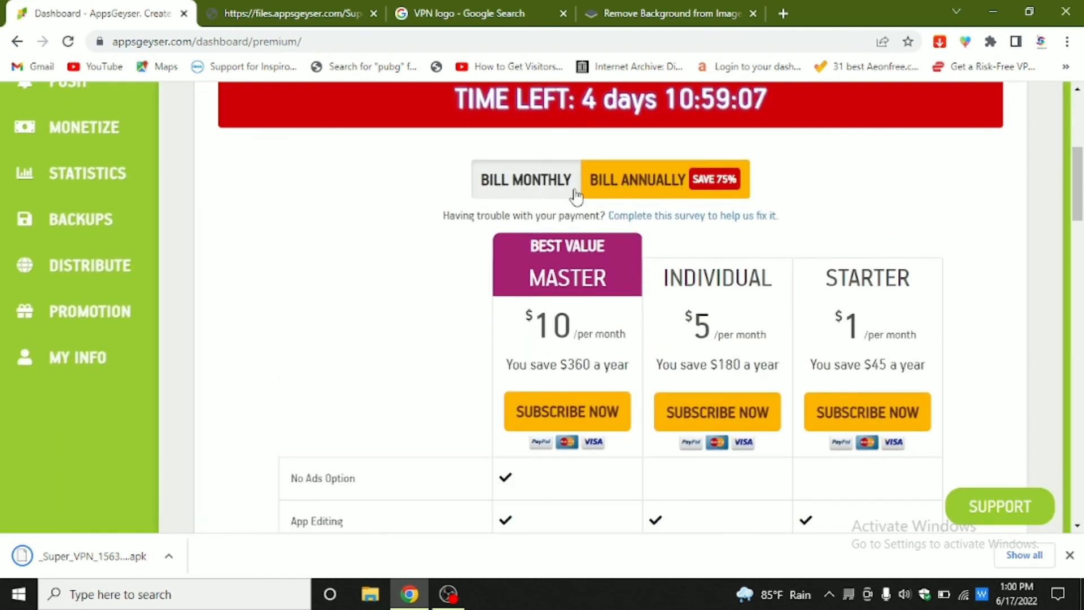
Switch to monthly billing and compare the Master, Individual and Starter plan prices
{"action": "left_click", "coordinate": [518, 180]}
{"action": "scroll", "coordinate": [664, 257], "scroll_direction": "down", "scroll_amount": 4}
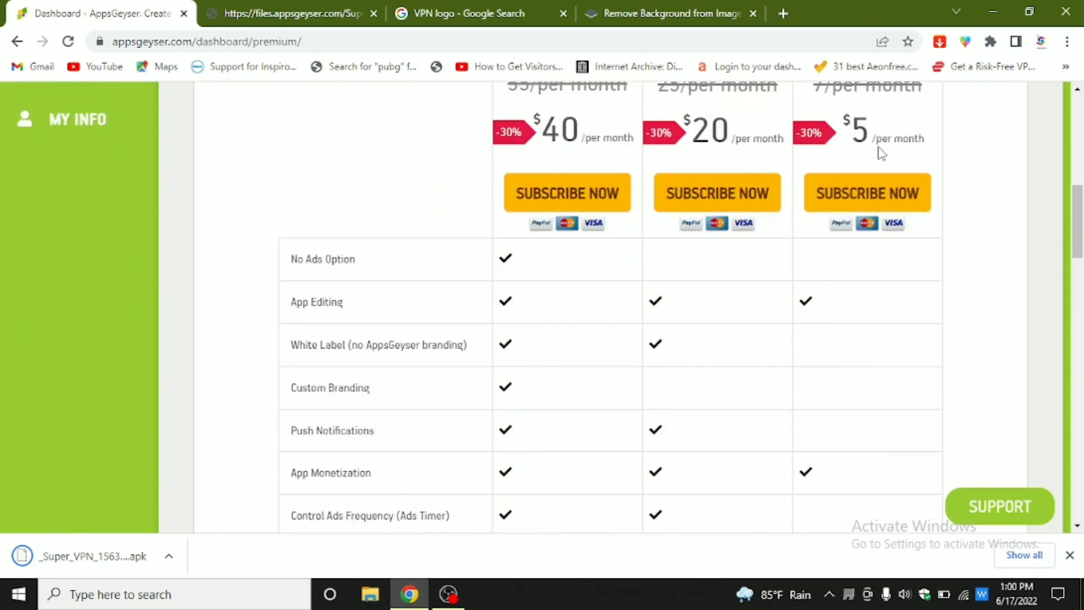
{"action": "scroll", "coordinate": [881, 153], "scroll_direction": "down", "scroll_amount": 5}
{"action": "scroll", "coordinate": [876, 138], "scroll_direction": "up", "scroll_amount": 6}
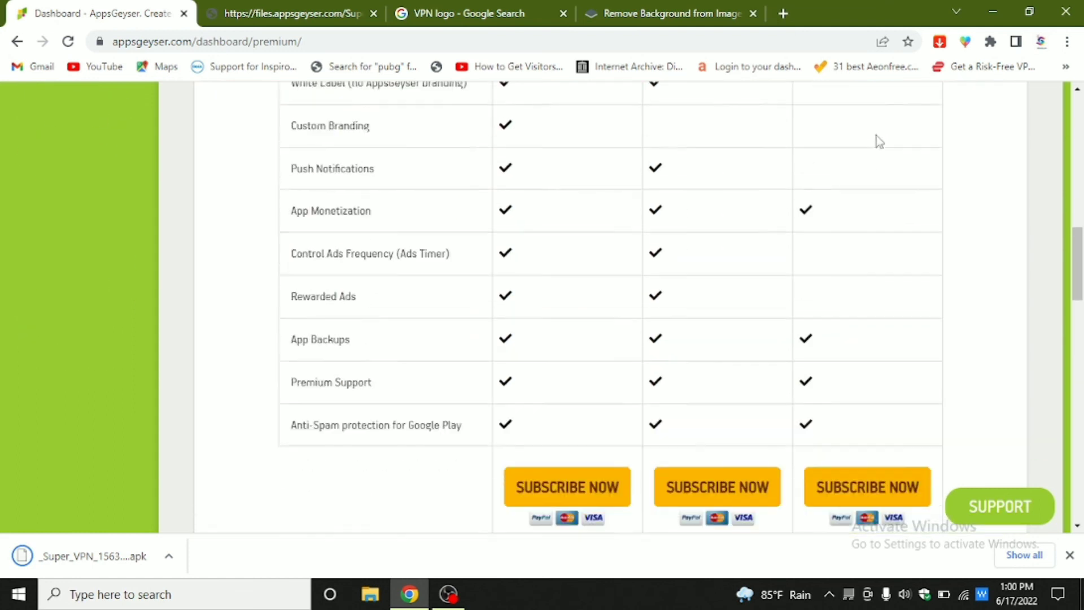
{"action": "scroll", "coordinate": [454, 180], "scroll_direction": "down", "scroll_amount": 3}
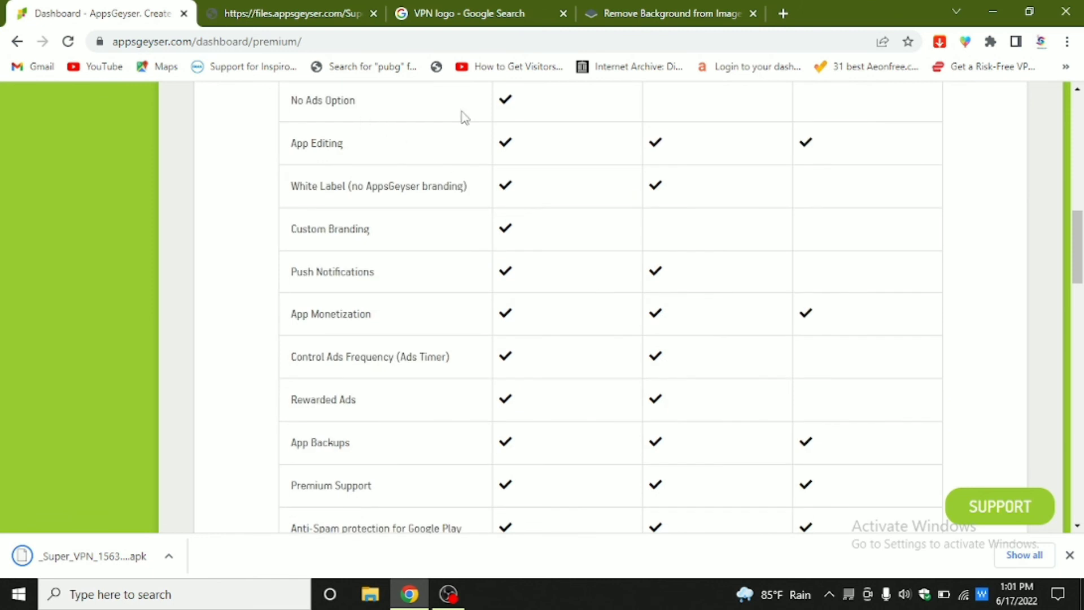
{"action": "scroll", "coordinate": [486, 148], "scroll_direction": "down", "scroll_amount": 5}
{"action": "scroll", "coordinate": [423, 192], "scroll_direction": "down", "scroll_amount": 2}
{"action": "scroll", "coordinate": [424, 235], "scroll_direction": "down", "scroll_amount": 7}
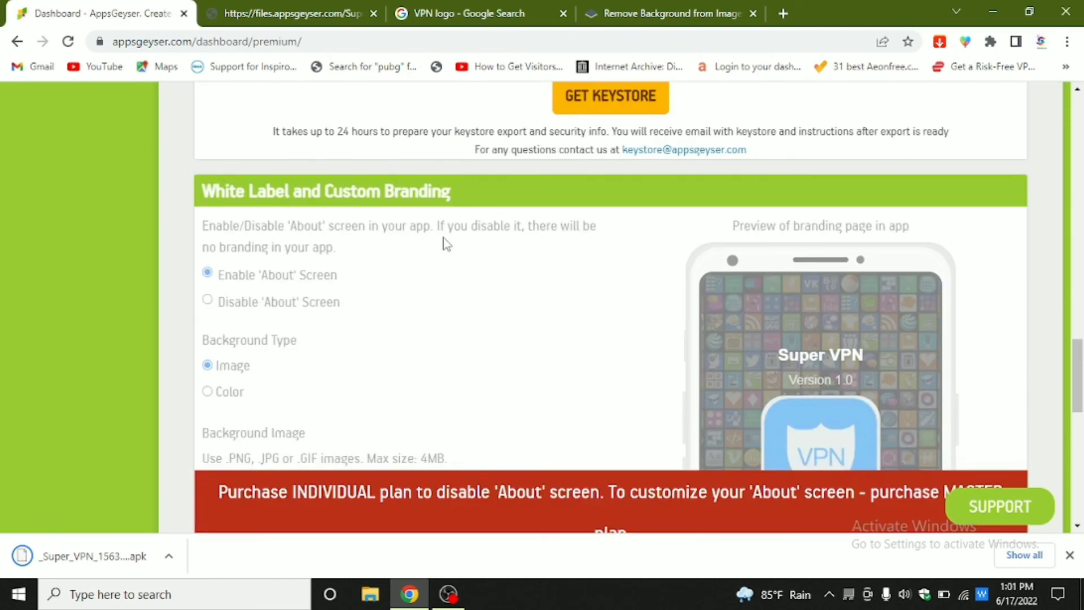
{"action": "scroll", "coordinate": [446, 244], "scroll_direction": "down", "scroll_amount": 2}
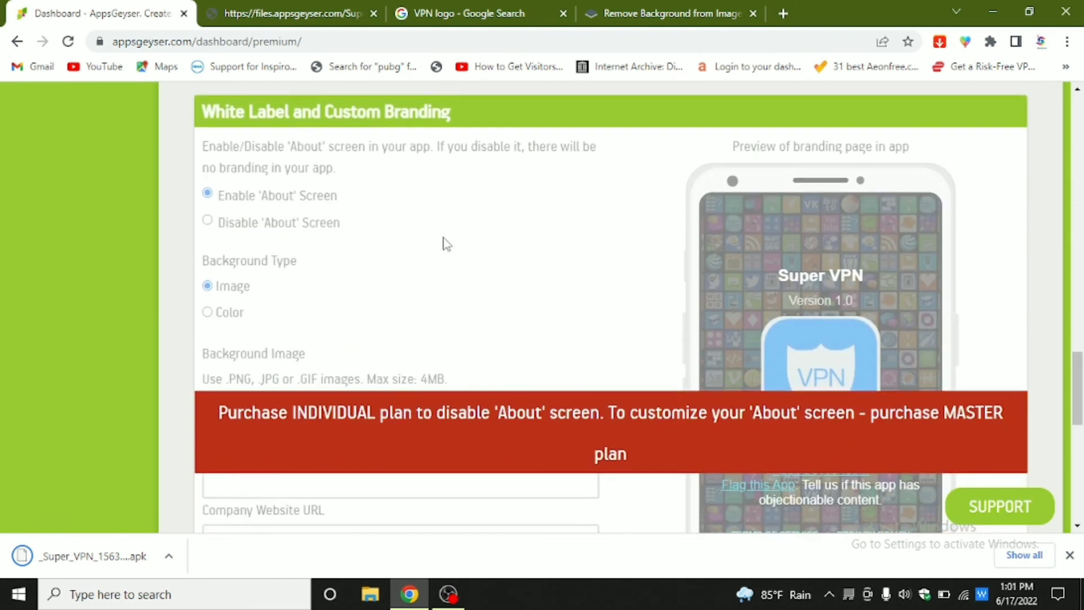
{"action": "scroll", "coordinate": [446, 244], "scroll_direction": "down", "scroll_amount": 7}
{"action": "scroll", "coordinate": [446, 244], "scroll_direction": "up", "scroll_amount": 20}
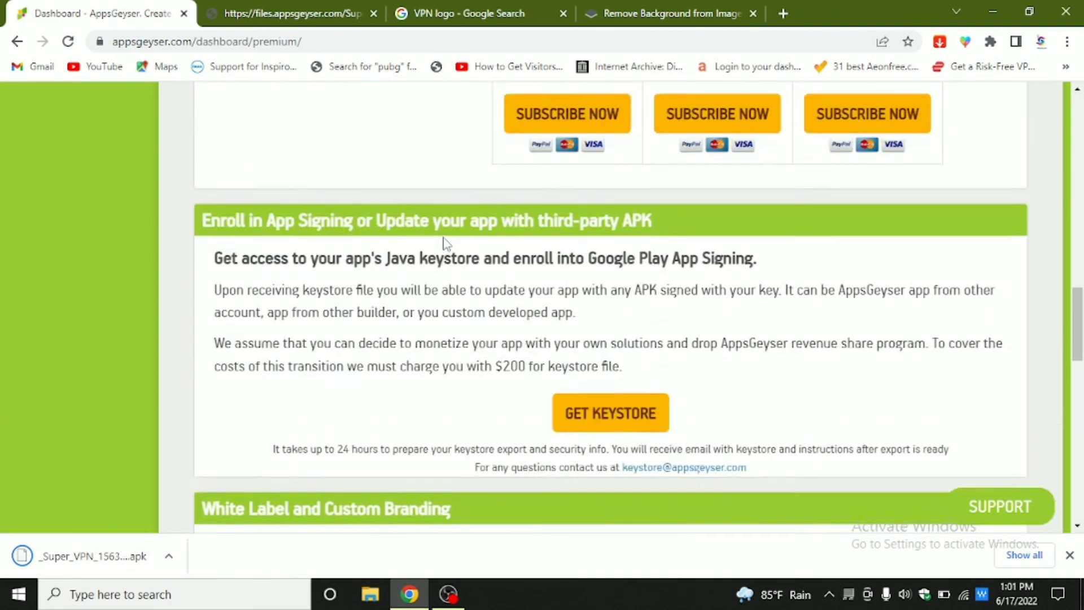
{"action": "scroll", "coordinate": [446, 244], "scroll_direction": "up", "scroll_amount": 12}
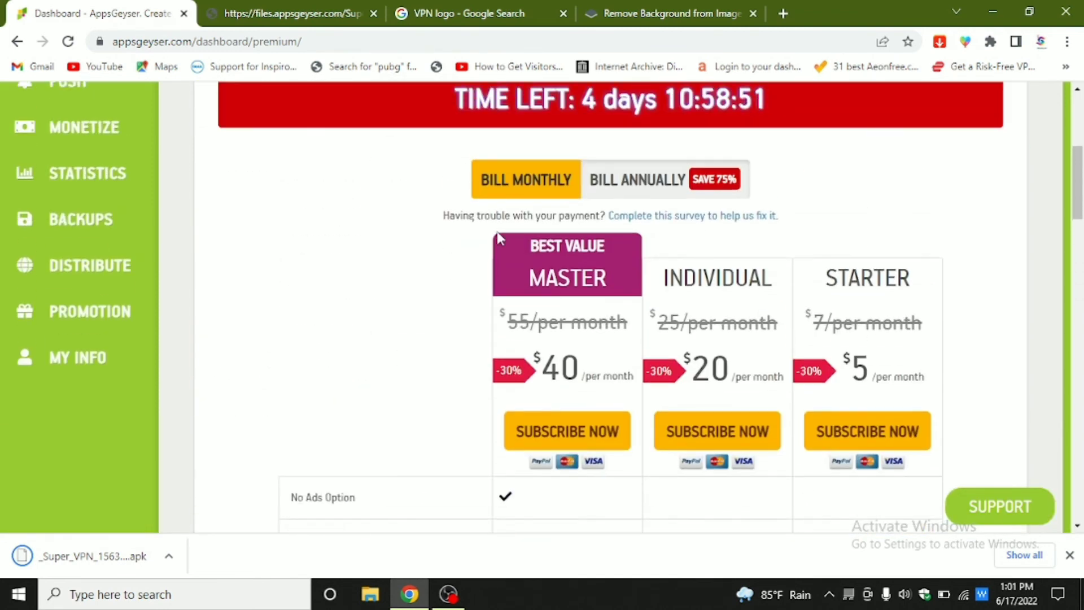
{"action": "scroll", "coordinate": [504, 237], "scroll_direction": "up", "scroll_amount": 1}
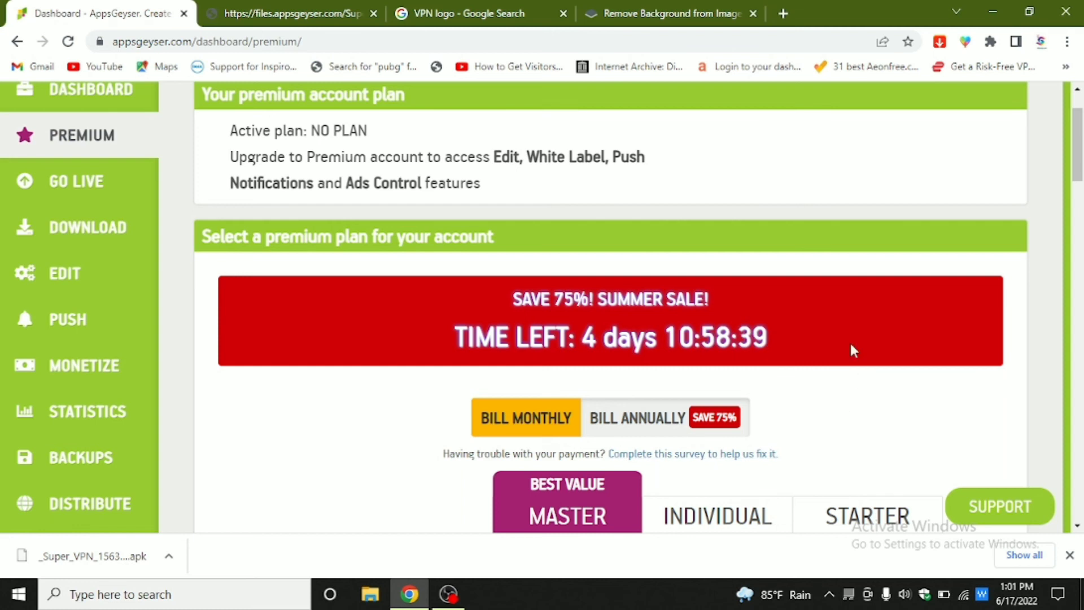
{"action": "scroll", "coordinate": [851, 351], "scroll_direction": "down", "scroll_amount": 4}
{"action": "scroll", "coordinate": [542, 305], "scroll_direction": "up", "scroll_amount": 6}
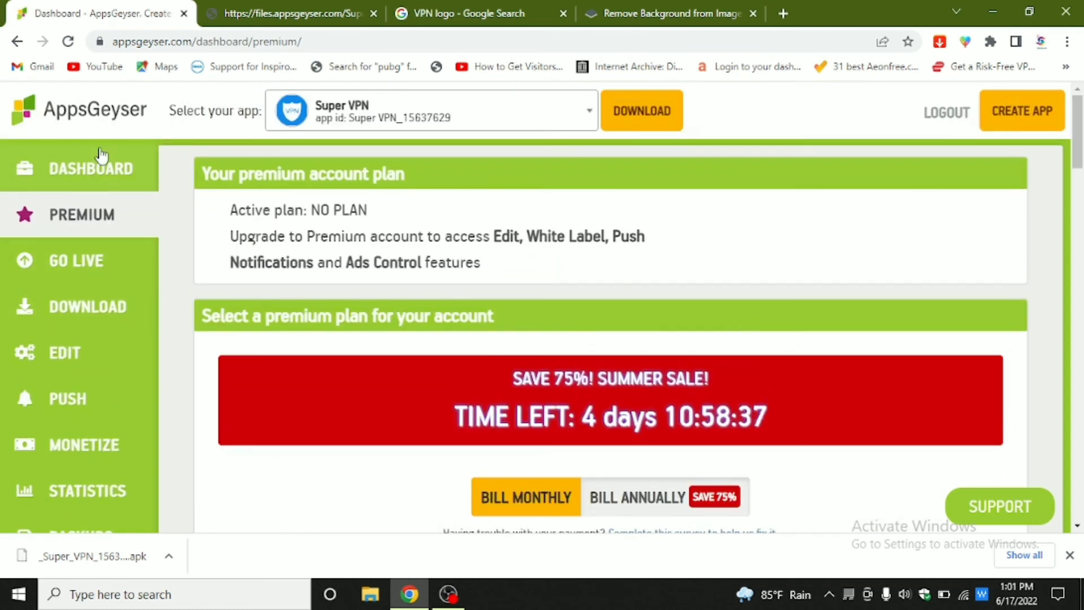
Return to the Super VPN dashboard and reopen its Monetize ad network settings
{"action": "left_click", "coordinate": [128, 165]}
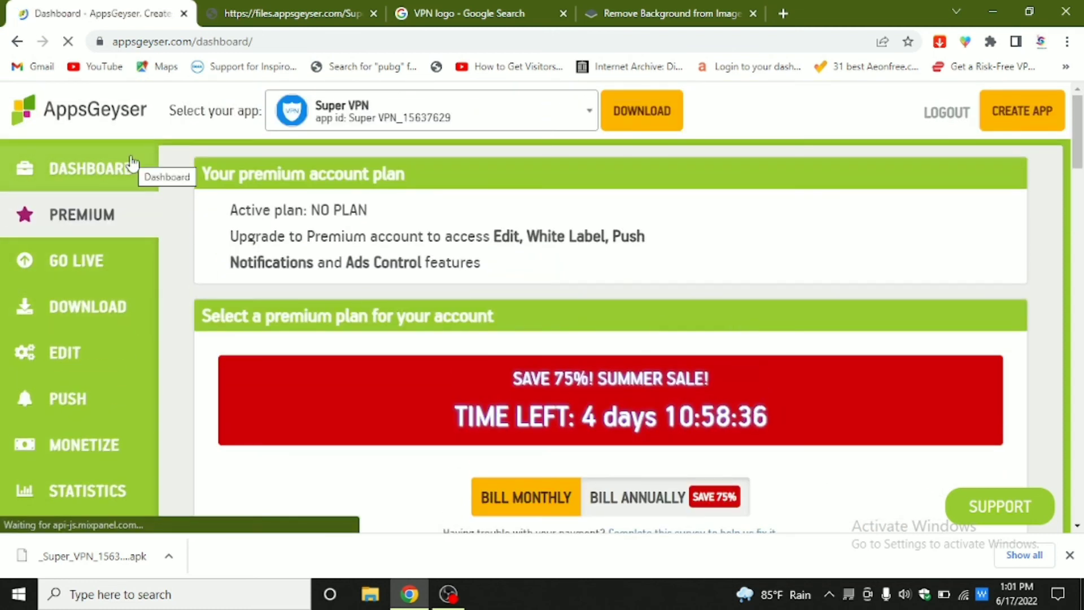
{"action": "scroll", "coordinate": [450, 226], "scroll_direction": "down", "scroll_amount": 4}
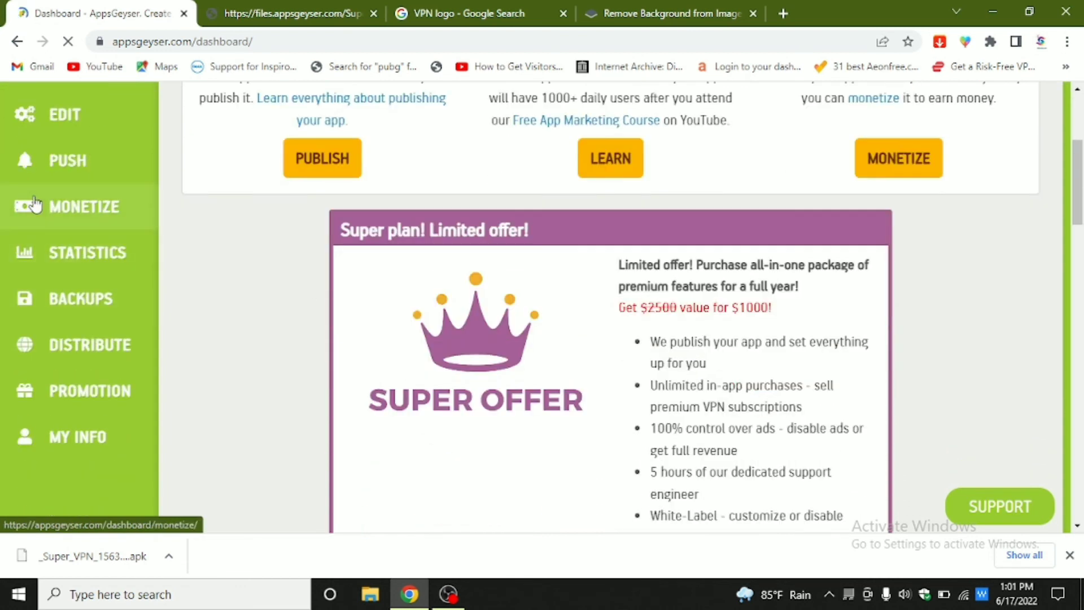
{"action": "left_click", "coordinate": [35, 205]}
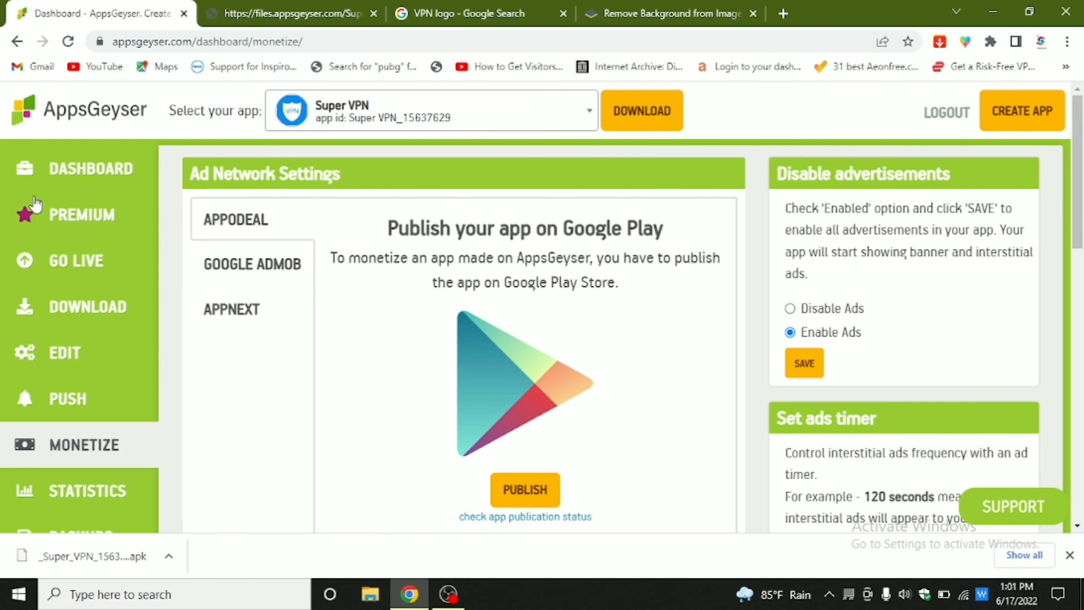
{"action": "scroll", "coordinate": [35, 209], "scroll_direction": "down", "scroll_amount": 7}
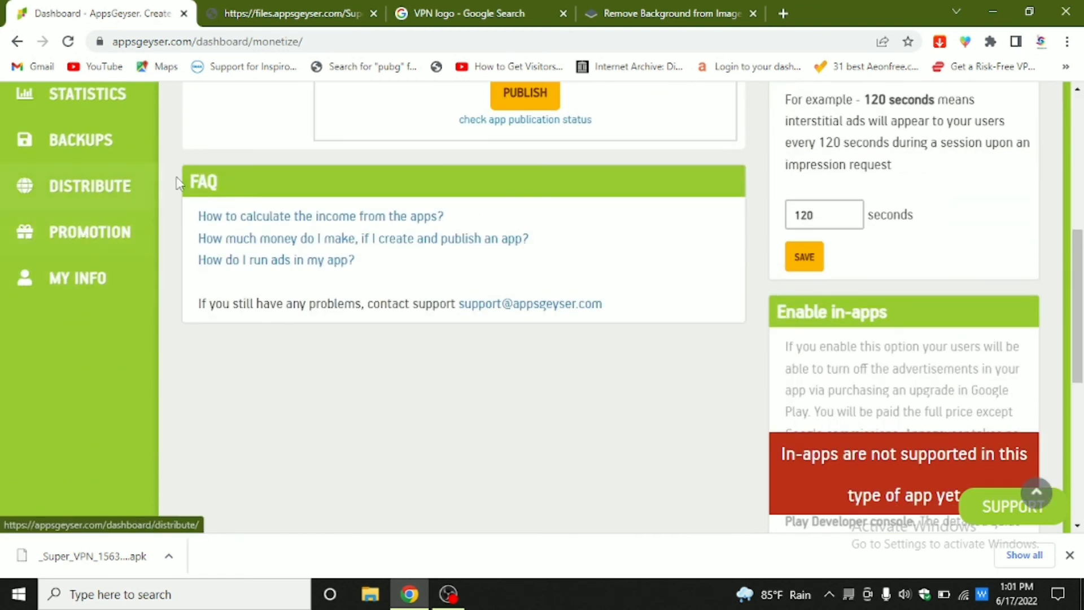
{"action": "scroll", "coordinate": [89, 243], "scroll_direction": "up", "scroll_amount": 2}
{"action": "scroll", "coordinate": [634, 294], "scroll_direction": "up", "scroll_amount": 5}
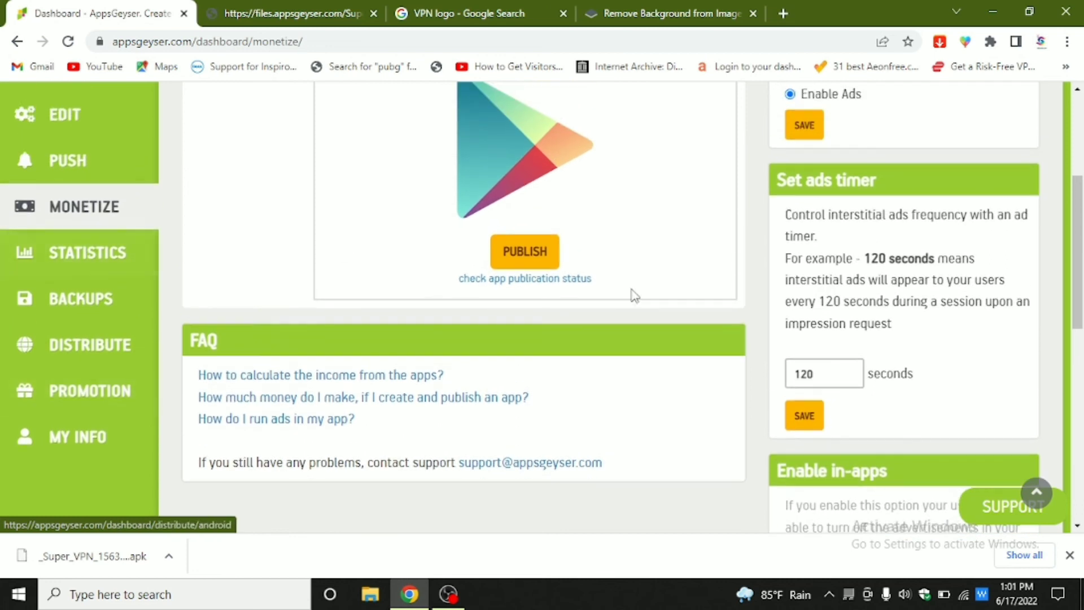